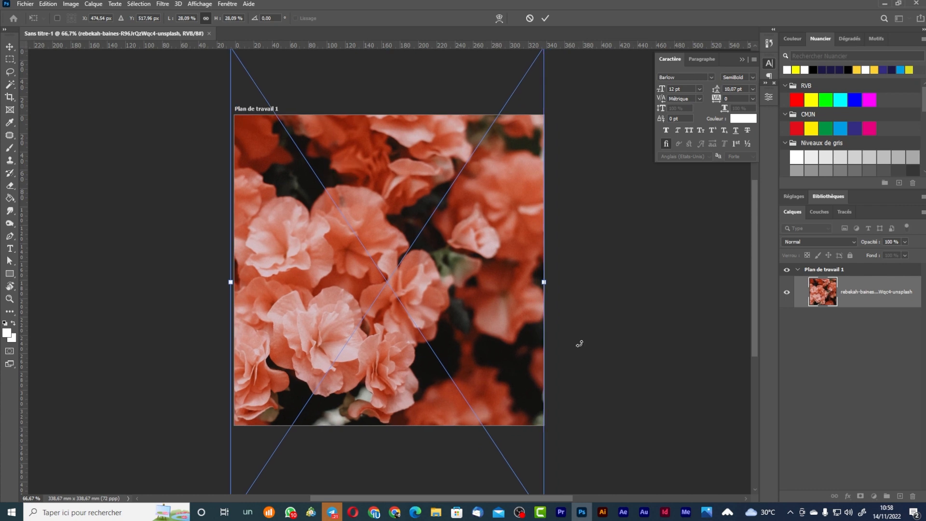
# Widen the flower photo, shorten the black rounded rectangle, and duplicate it right and down.
pyautogui.moveTo(513, 303); pyautogui.dragTo(502, 303)
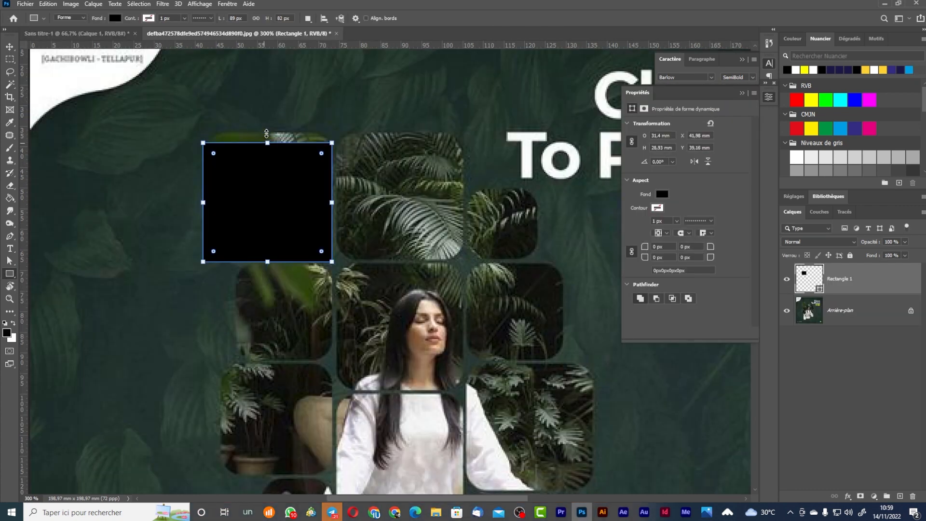
pyautogui.hotkey('ctrl', 't')
pyautogui.moveTo(267, 265)
pyautogui.mouseDown()
pyautogui.moveTo(272, 250)
pyautogui.moveTo(272, 265)
pyautogui.mouseUp()
pyautogui.press('Return')
pyautogui.moveTo(285, 222); pyautogui.dragTo(418, 222)
pyautogui.moveTo(403, 226); pyautogui.dragTo(403, 356)
# Clip the portrait into the rounded tiles with Ctrl+Alt+G and reposition it.
pyautogui.click(789, 513)
pyautogui.rightClick(760, 457)
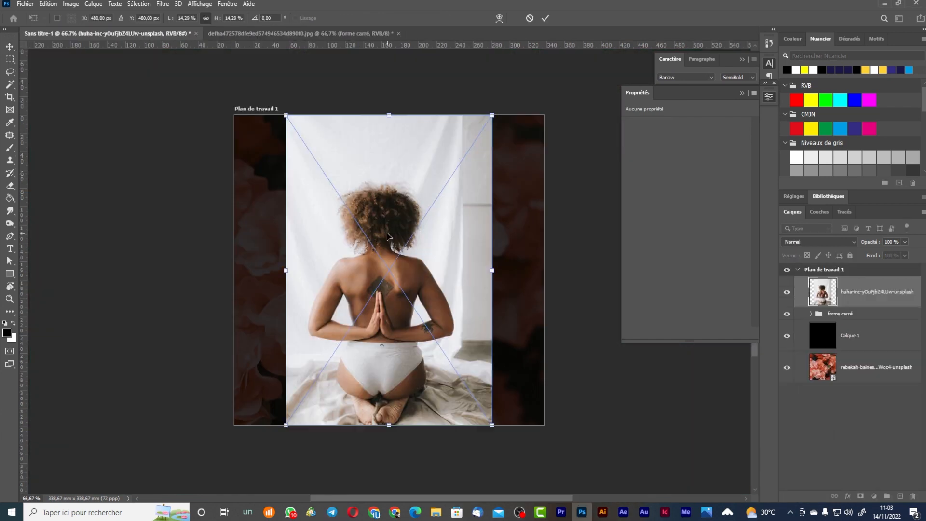
pyautogui.hotkey('ctrl', 'alt', 'g')
pyautogui.moveTo(342, 211); pyautogui.dragTo(355, 216)
pyautogui.press('Return')
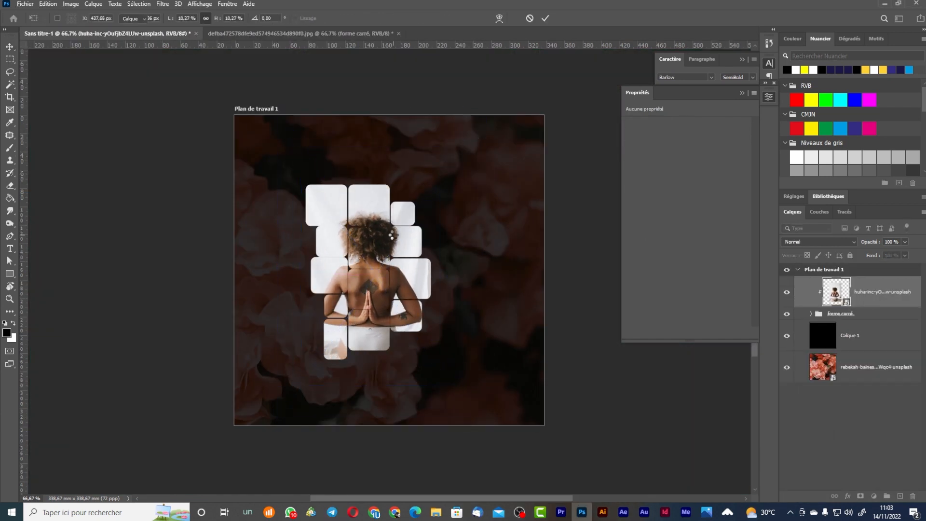
# Add the headline 'Le sport c'est la santé', split across three lines.
pyautogui.press('t')
pyautogui.click(446, 164)
pyautogui.click(139, 18)
pyautogui.press('Escape')
pyautogui.press('BackSpace')
pyautogui.write("Le sport c'est la santé")
pyautogui.hotkey('ctrl', 't')
pyautogui.moveTo(486, 167); pyautogui.dragTo(547, 180)
pyautogui.press('Return')
# Make the headline white, size 60 with 54 line spacing, and move it into place.
pyautogui.click(471, 171)
pyautogui.press('Return')
pyautogui.hotkey('ctrl', 'a')
pyautogui.click(701, 59)
pyautogui.click(670, 60)
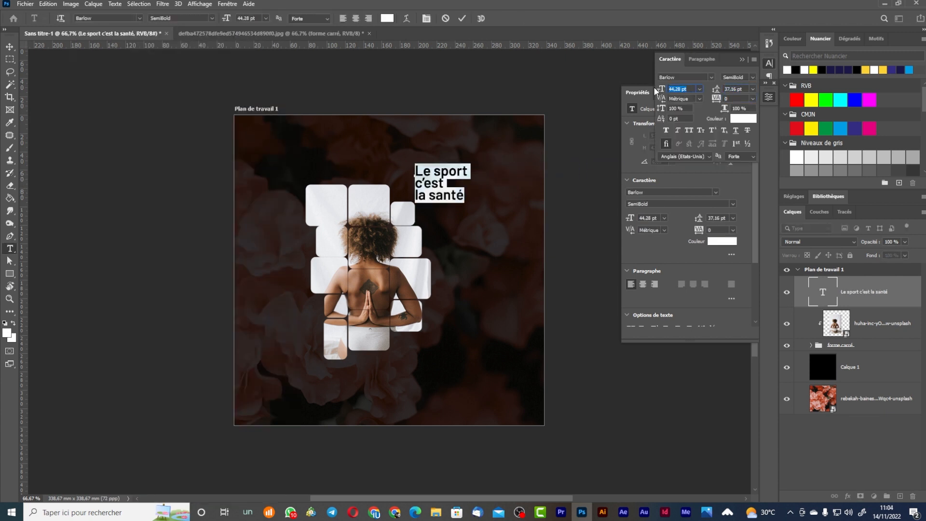
pyautogui.write('60')
pyautogui.click(736, 88)
pyautogui.write('54')
pyautogui.moveTo(453, 186); pyautogui.dragTo(477, 181)
# Color the words 'sport' and 'santé' yellow.
pyautogui.doubleClick(484, 162)
pyautogui.click(811, 100)
pyautogui.doubleClick(480, 195)
pyautogui.click(810, 100)
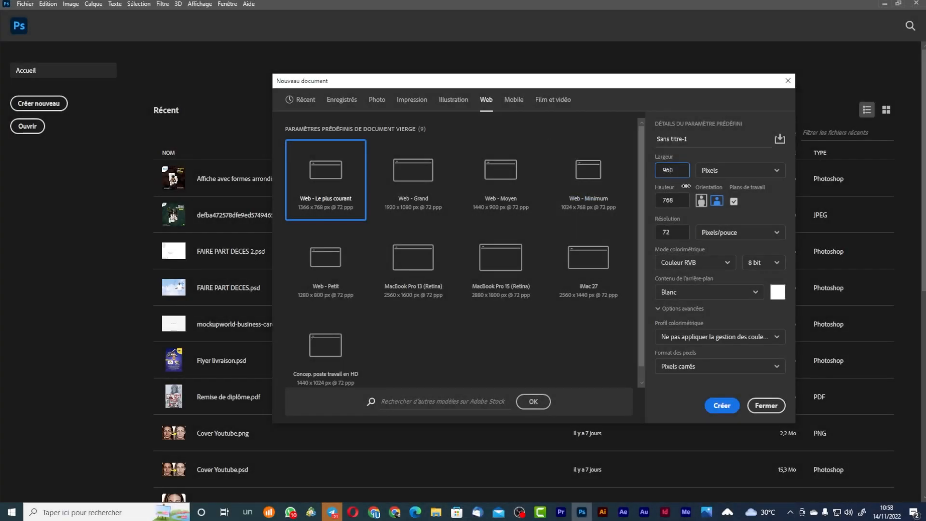
# Replace the document height with 960 pixels to make it square.
pyautogui.press('Tab')
pyautogui.write('6')
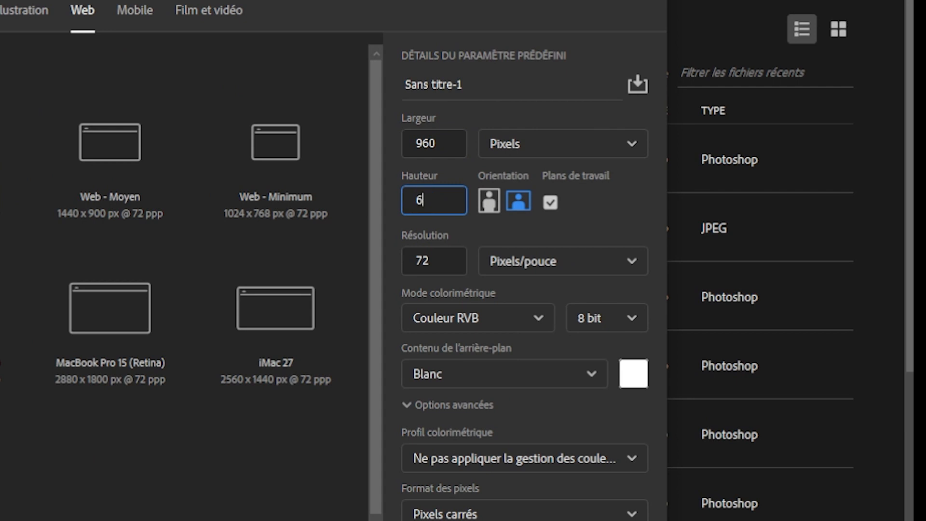
pyautogui.write('960')
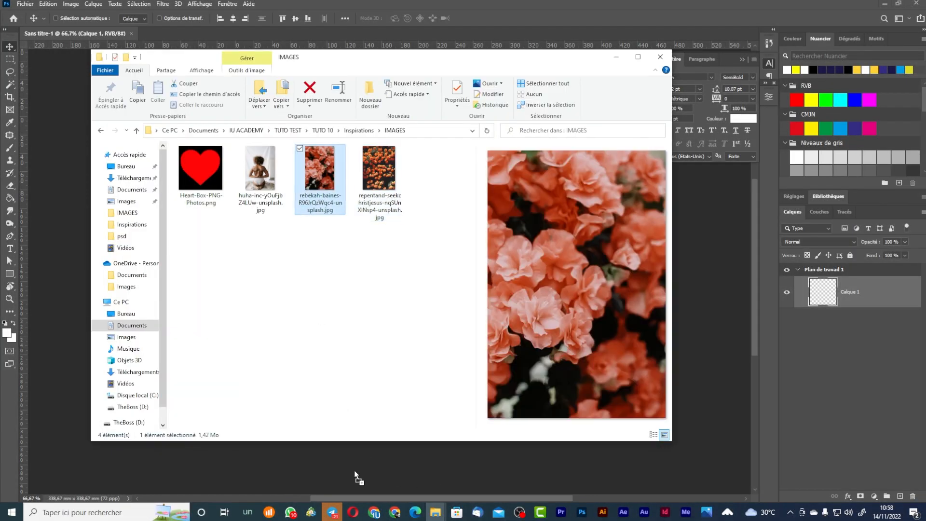
# Place the flower photo and scale it to cover the whole artboard.
pyautogui.moveTo(362, 471); pyautogui.dragTo(377, 415)
pyautogui.moveTo(492, 427); pyautogui.dragTo(550, 511)
pyautogui.moveTo(286, 115); pyautogui.dragTo(237, 42)
pyautogui.moveTo(322, 187); pyautogui.dragTo(318, 194)
pyautogui.moveTo(545, 288); pyautogui.dragTo(568, 299)
pyautogui.press('Return')
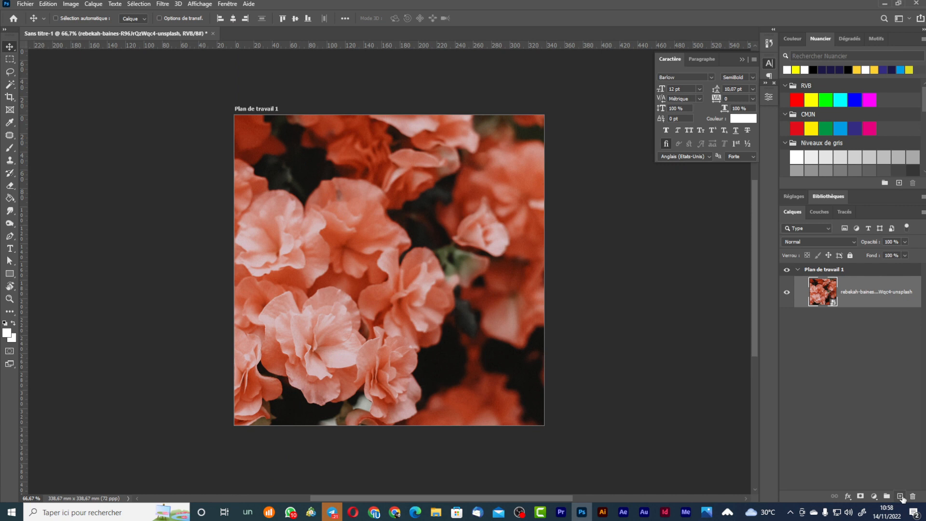
# Add a new layer and fill it with black using the Paint Bucket.
pyautogui.click(900, 496)
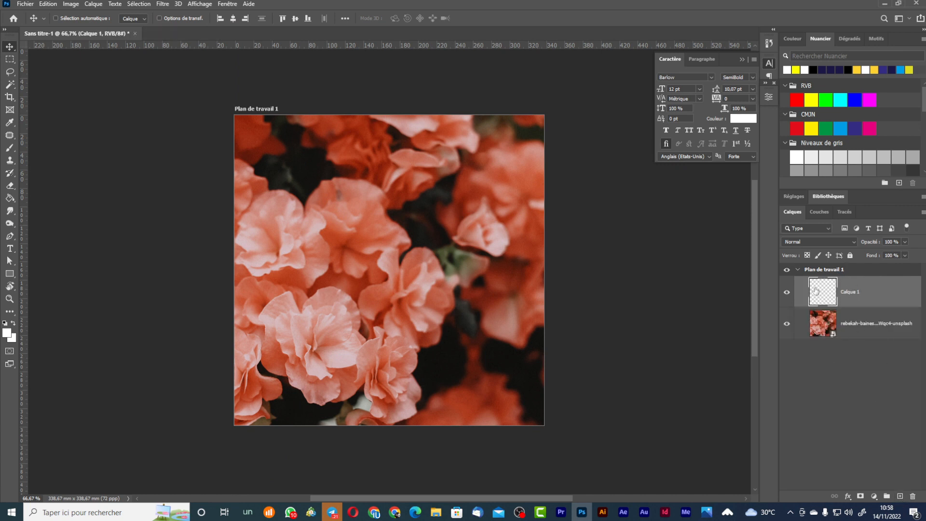
pyautogui.click(5, 201)
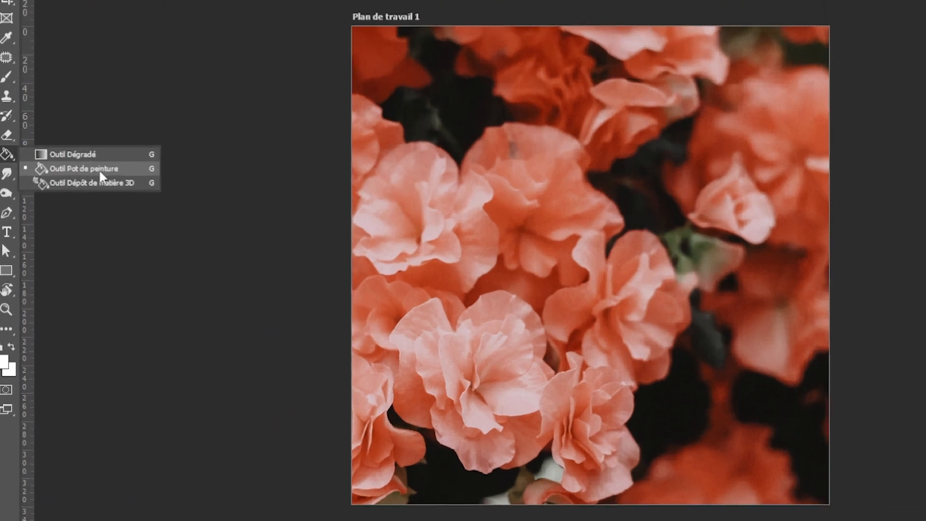
pyautogui.click(99, 172)
pyautogui.click(4, 362)
pyautogui.moveTo(77, 175); pyautogui.dragTo(140, 227)
pyautogui.click(246, 90)
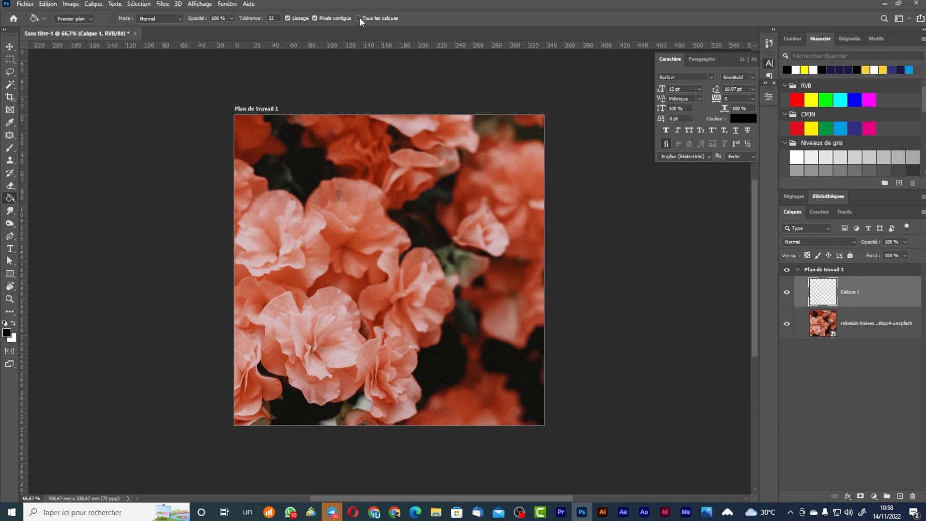
pyautogui.click(376, 230)
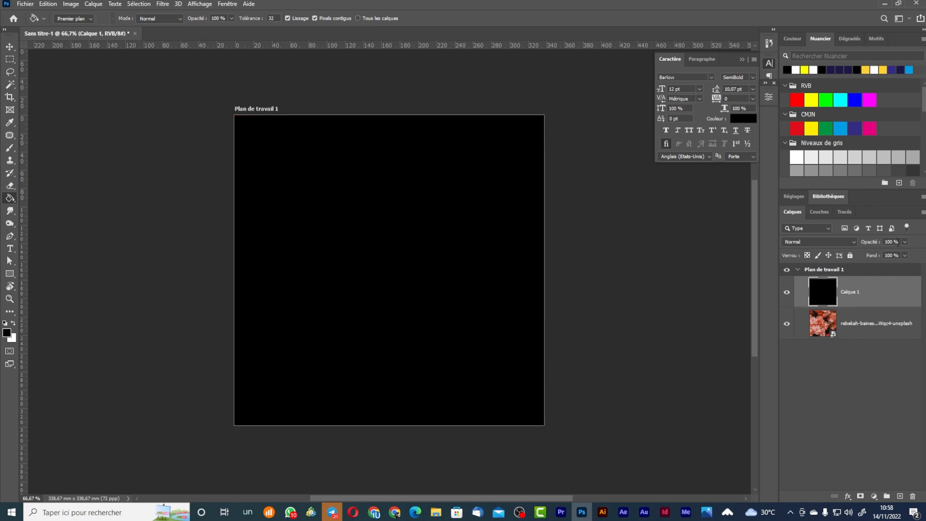
# Set the black layer to 80% opacity and bring in the reference poster image.
pyautogui.click(892, 241)
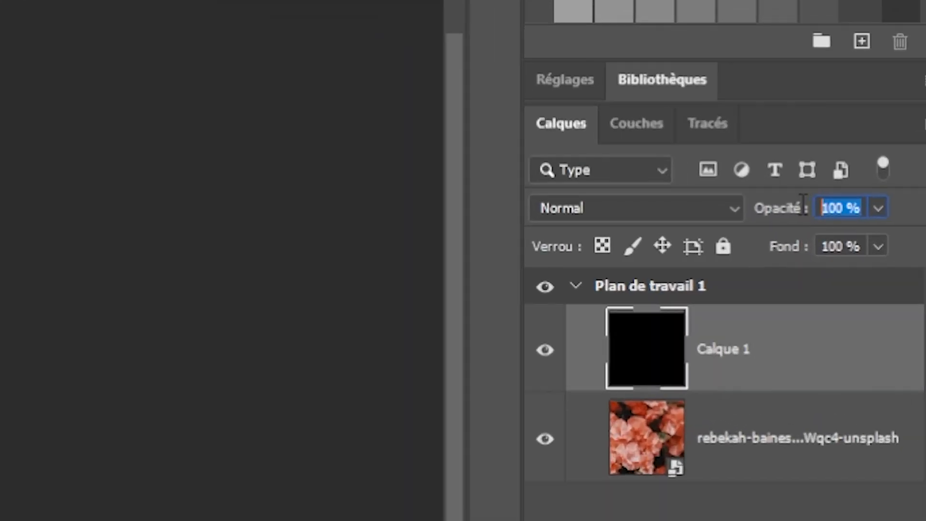
pyautogui.write('80')
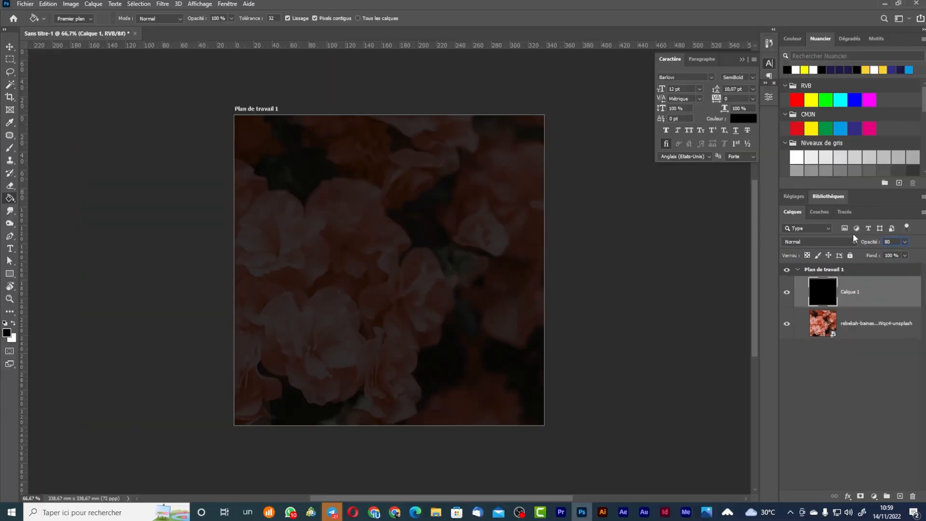
pyautogui.hotkey('alt', 'Tab')
pyautogui.moveTo(261, 52); pyautogui.dragTo(245, 34)
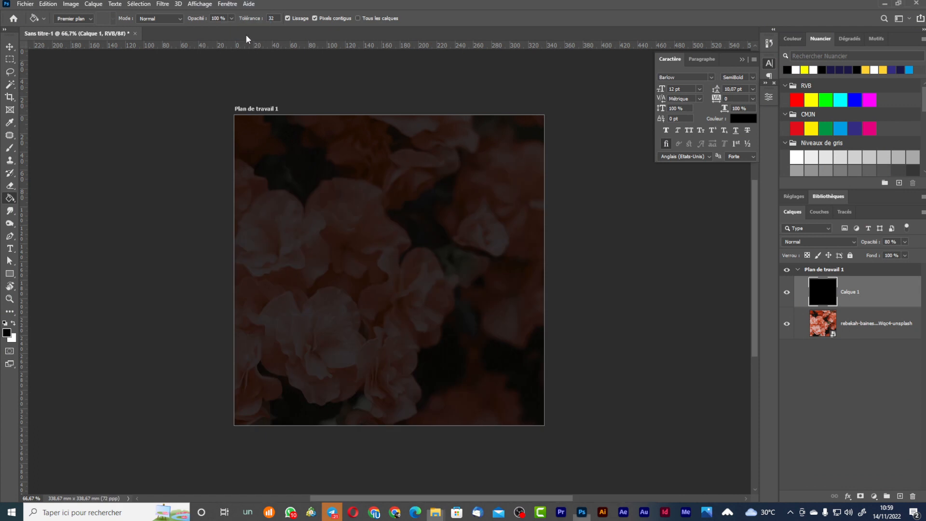
# Draw a rectangle over the reference's top-left tile and round its corners.
pyautogui.scroll(4, 393, 239)
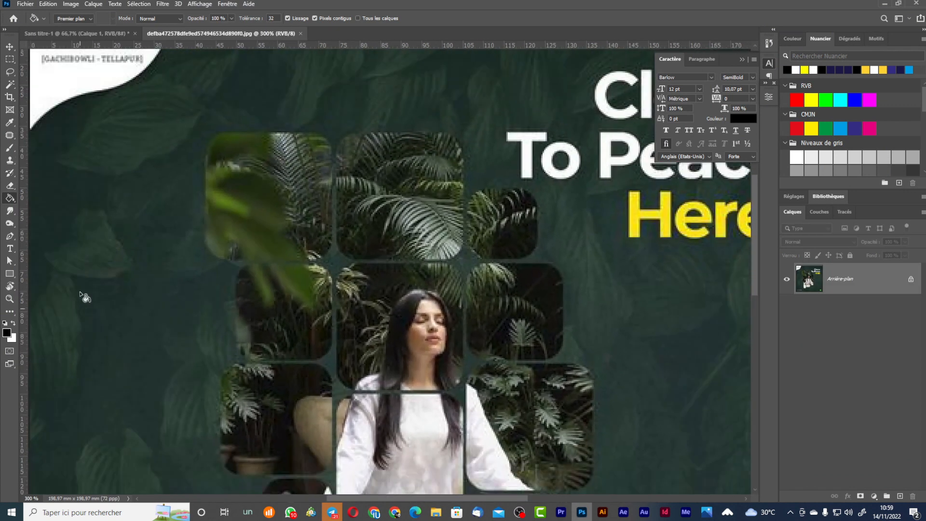
pyautogui.click(11, 274)
pyautogui.moveTo(204, 127); pyautogui.dragTo(332, 262)
pyautogui.moveTo(265, 127); pyautogui.dragTo(266, 131)
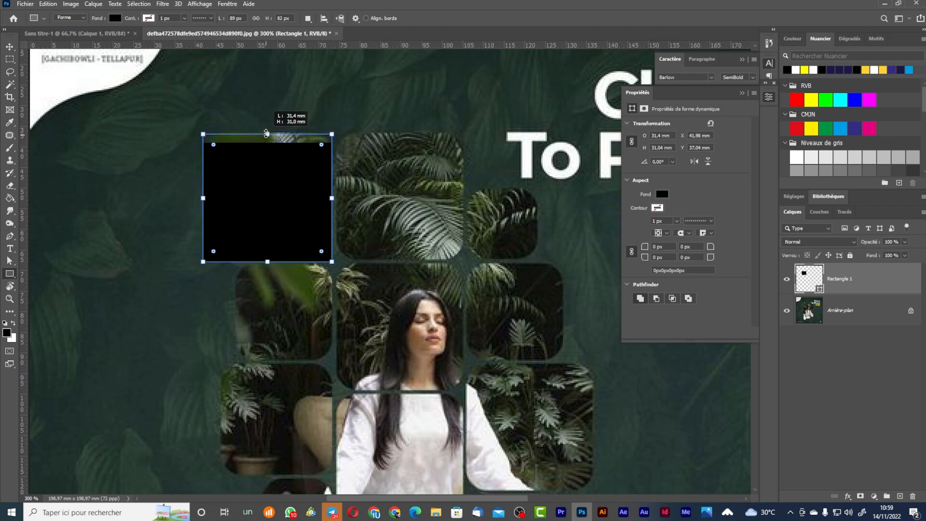
pyautogui.moveTo(321, 143); pyautogui.dragTo(304, 160)
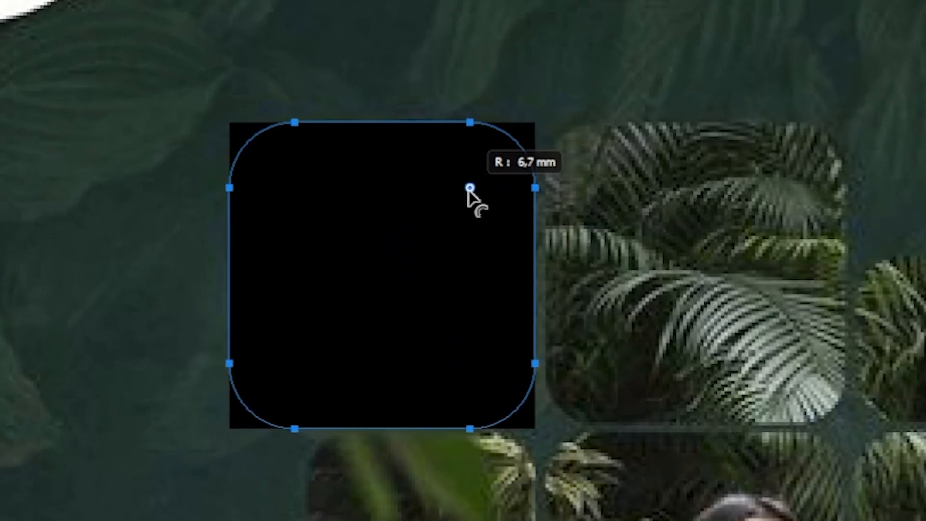
pyautogui.moveTo(470, 188); pyautogui.dragTo(515, 178)
# Resize the rounded rectangle to 31,4 mm tall and duplicate it to the right.
pyautogui.click(9, 46)
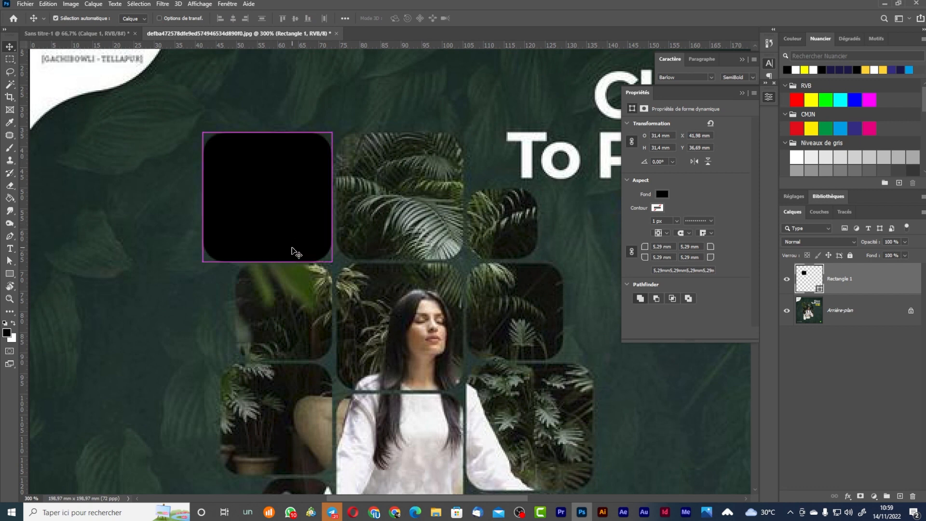
pyautogui.hotkey('ctrl', 't')
pyautogui.moveTo(268, 262)
pyautogui.mouseDown()
pyautogui.moveTo(271, 248)
pyautogui.moveTo(275, 262)
pyautogui.mouseUp()
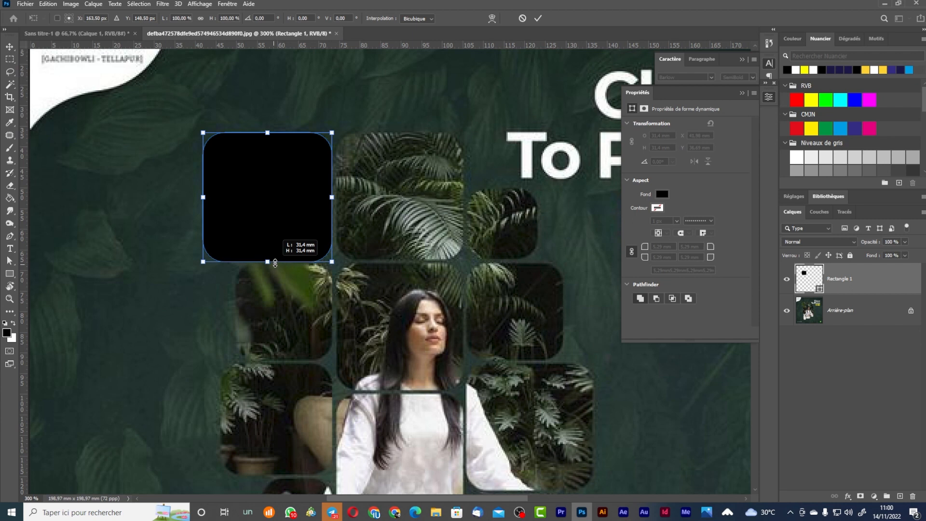
pyautogui.press('Return')
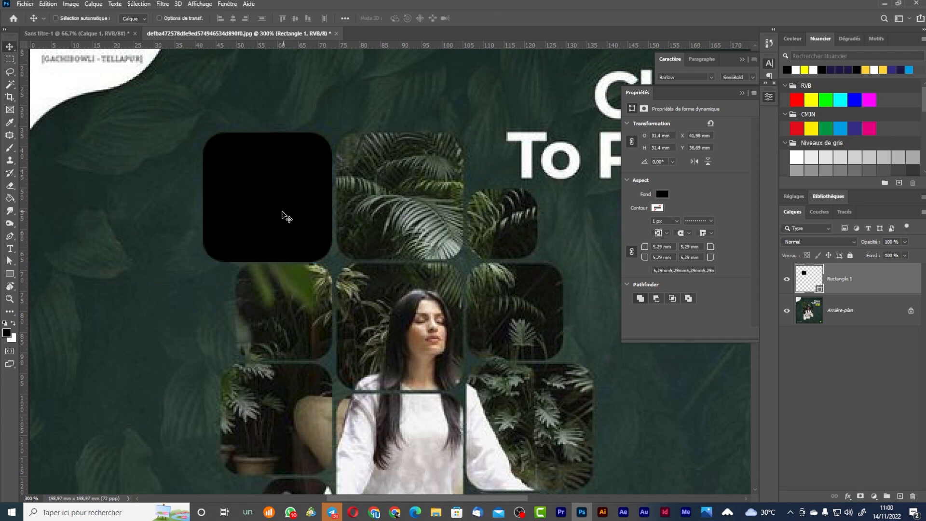
pyautogui.moveTo(288, 226); pyautogui.dragTo(405, 361)
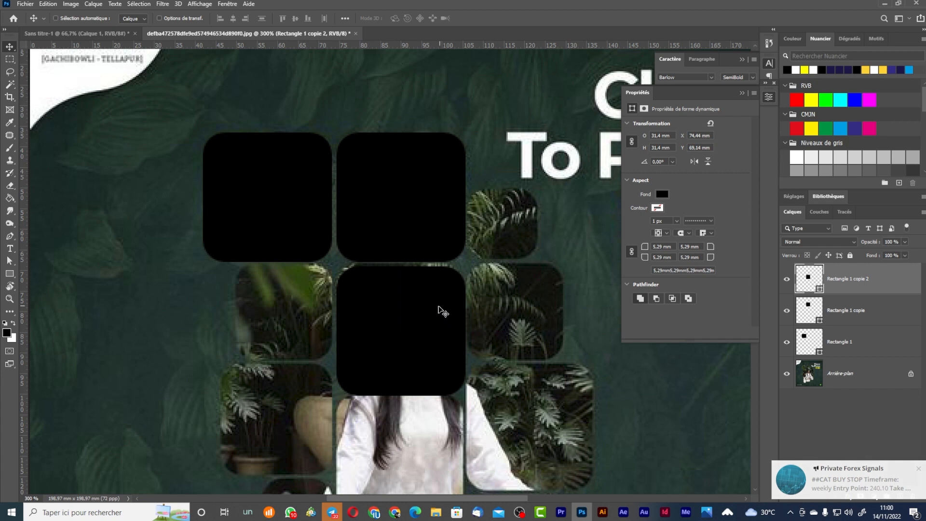
# Duplicate rectangles to the right of the middle tile and shrink the copies to about 24 mm.
pyautogui.moveTo(436, 309); pyautogui.dragTo(568, 346)
pyautogui.hotkey('ctrl', 'z')
pyautogui.moveTo(434, 359); pyautogui.dragTo(564, 355)
pyautogui.hotkey('ctrl', 't')
pyautogui.moveTo(596, 391); pyautogui.dragTo(532, 243)
pyautogui.press('Return')
pyautogui.hotkey('ctrl', 't')
pyautogui.moveTo(564, 165); pyautogui.dragTo(542, 211)
pyautogui.press('Return')
# Duplicate a tile to the left and enlarge it to match its photo tile.
pyautogui.moveTo(501, 236); pyautogui.dragTo(511, 135)
pyautogui.moveTo(507, 136); pyautogui.dragTo(272, 211)
pyautogui.hotkey('ctrl', 't')
pyautogui.moveTo(319, 235); pyautogui.dragTo(604, 386)
pyautogui.press('Return')
pyautogui.hotkey('ctrl', 't')
pyautogui.press('Return')
pyautogui.hotkey('ctrl', 't')
pyautogui.moveTo(549, 347); pyautogui.dragTo(550, 350)
pyautogui.press('Return')
# Copy more tiles into the middle column, lower right and left, resizing each to fit.
pyautogui.moveTo(502, 384); pyautogui.dragTo(490, 300)
pyautogui.moveTo(527, 274); pyautogui.dragTo(433, 296)
pyautogui.moveTo(410, 300); pyautogui.dragTo(411, 428)
pyautogui.moveTo(412, 413); pyautogui.dragTo(543, 382)
pyautogui.hotkey('ctrl', 't')
pyautogui.moveTo(592, 437); pyautogui.dragTo(562, 416)
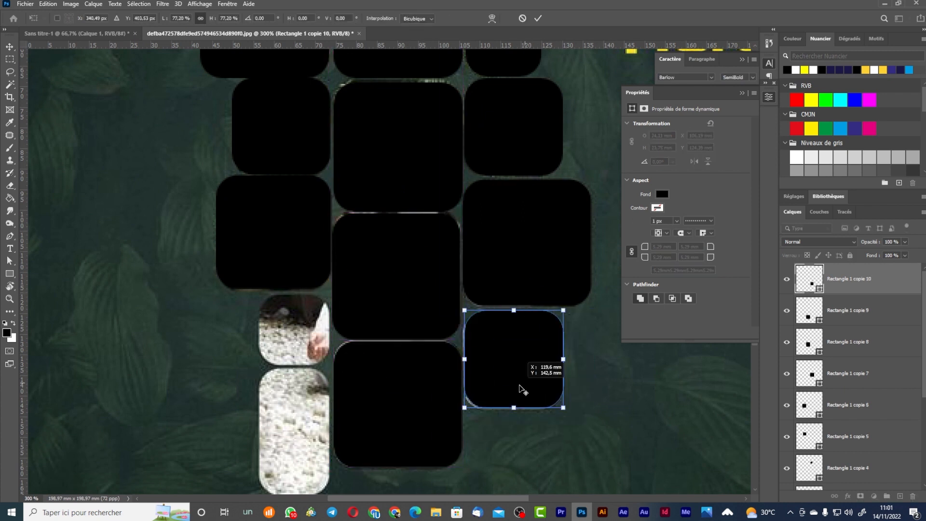
pyautogui.press('Return')
pyautogui.moveTo(529, 384); pyautogui.dragTo(323, 366)
pyautogui.hotkey('ctrl', 't')
pyautogui.moveTo(358, 390); pyautogui.dragTo(331, 365)
pyautogui.press('Return')
# Duplicate a tile below the left one, then undo a trial stretch.
pyautogui.moveTo(296, 337); pyautogui.dragTo(335, 143)
pyautogui.moveTo(335, 142); pyautogui.dragTo(332, 302)
pyautogui.hotkey('ctrl', 't')
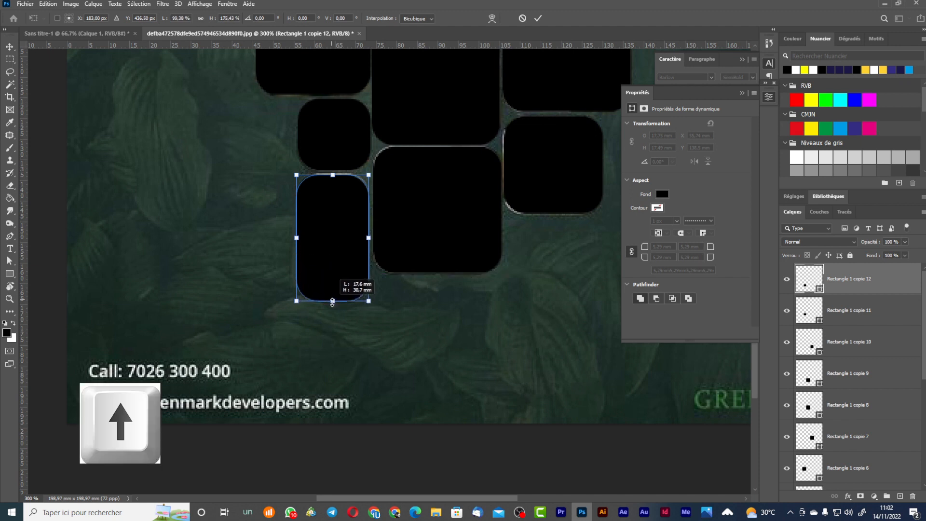
pyautogui.press('Return')
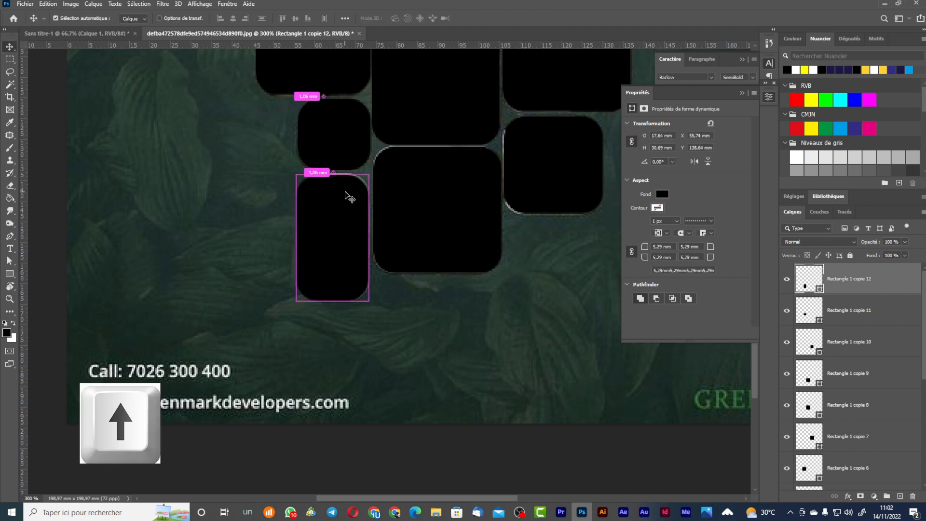
pyautogui.hotkey('ctrl', 'z')
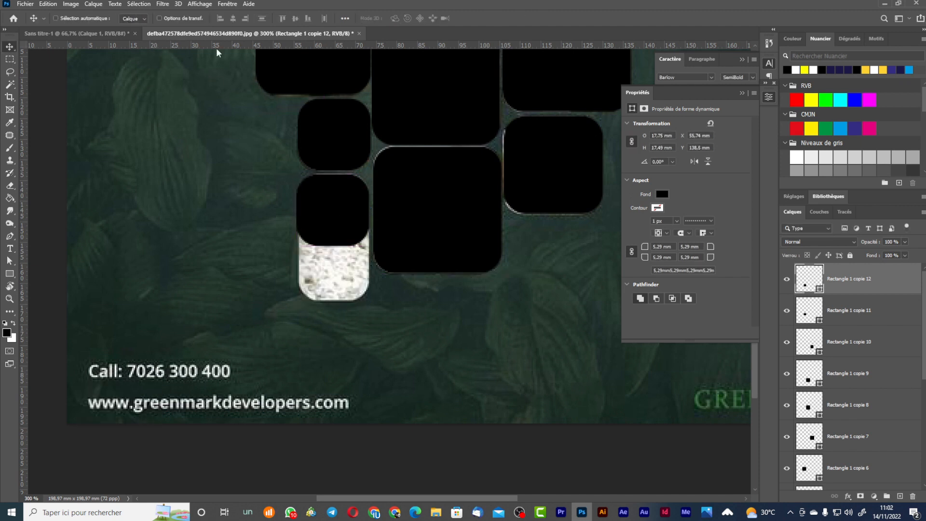
# Unlink width and height and stretch the bottom-left tile down to fill the gap.
pyautogui.hotkey('ctrl', 't')
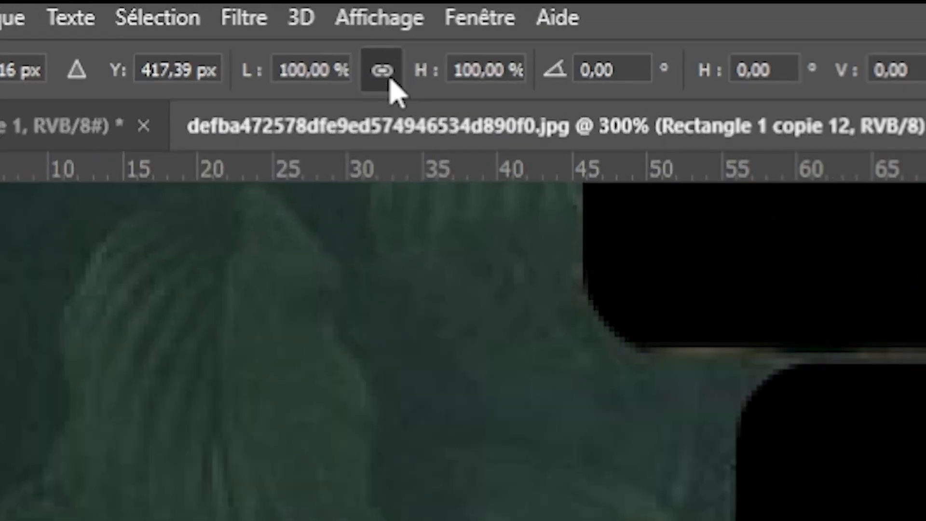
pyautogui.click(389, 77)
pyautogui.moveTo(341, 248); pyautogui.dragTo(341, 300)
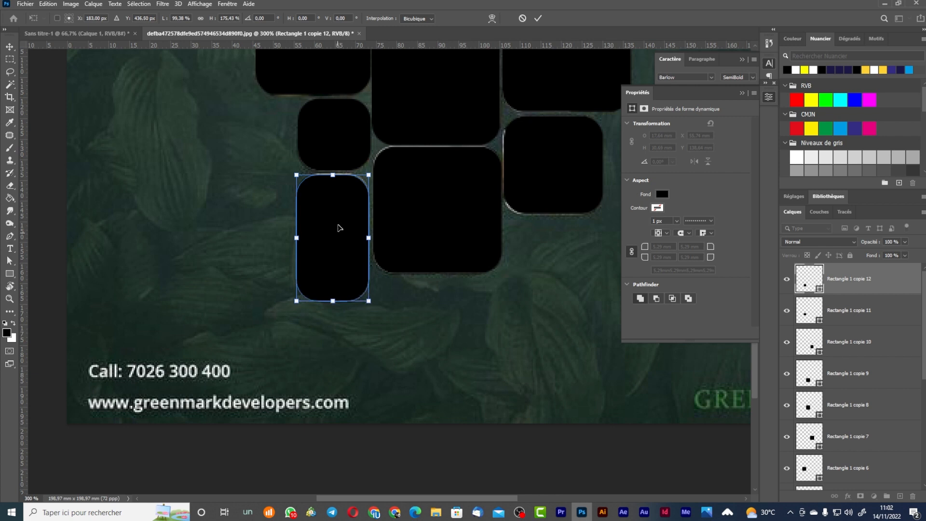
pyautogui.press('Return')
pyautogui.moveTo(328, 153); pyautogui.dragTo(155, 226)
pyautogui.scroll(-3, 337, 275)
# Select every Rectangle layer and group them as 'forme carré'.
pyautogui.scroll(-5, 843, 381)
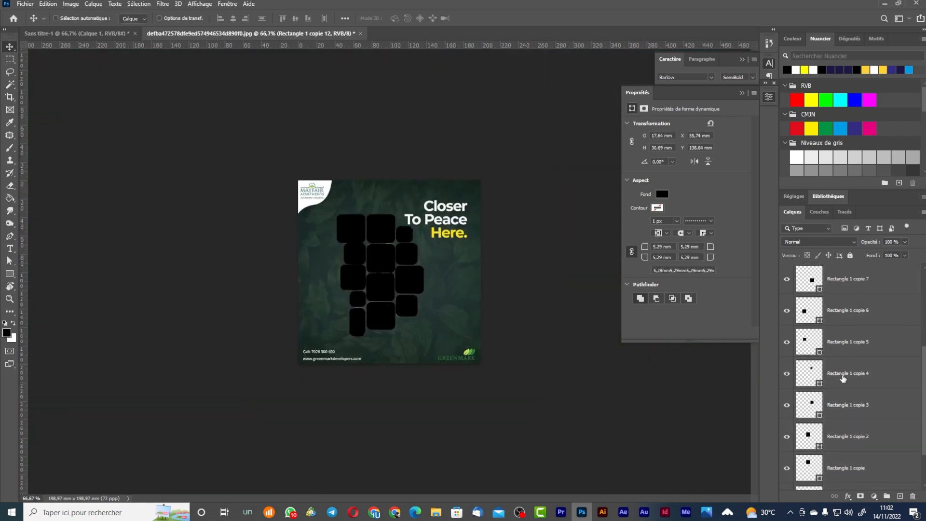
pyautogui.keyDown('shift'); pyautogui.click(877, 442); pyautogui.keyUp('shift')
pyautogui.scroll(1, 863, 439)
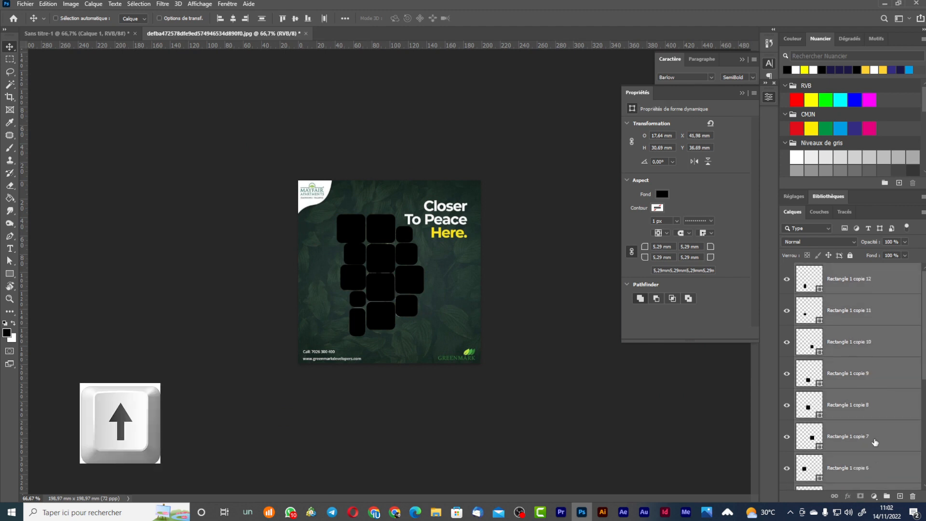
pyautogui.click(887, 497)
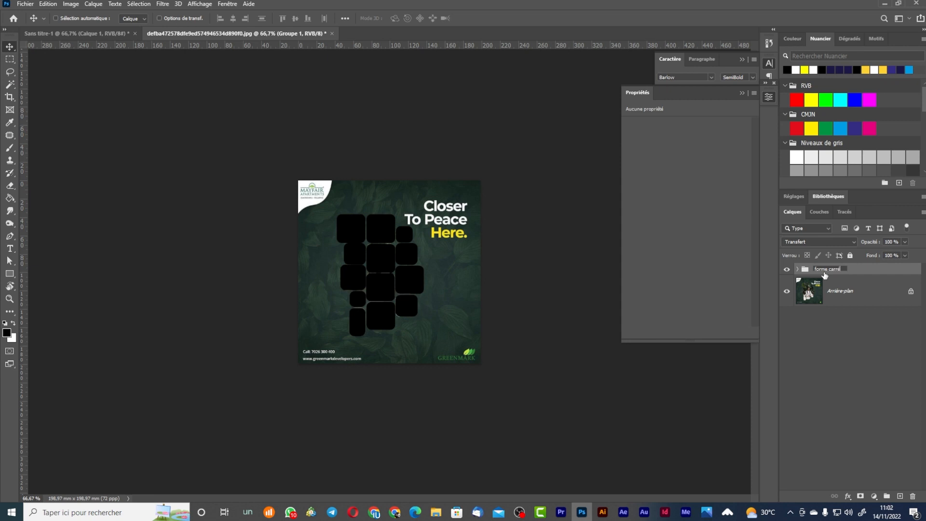
pyautogui.click(881, 409)
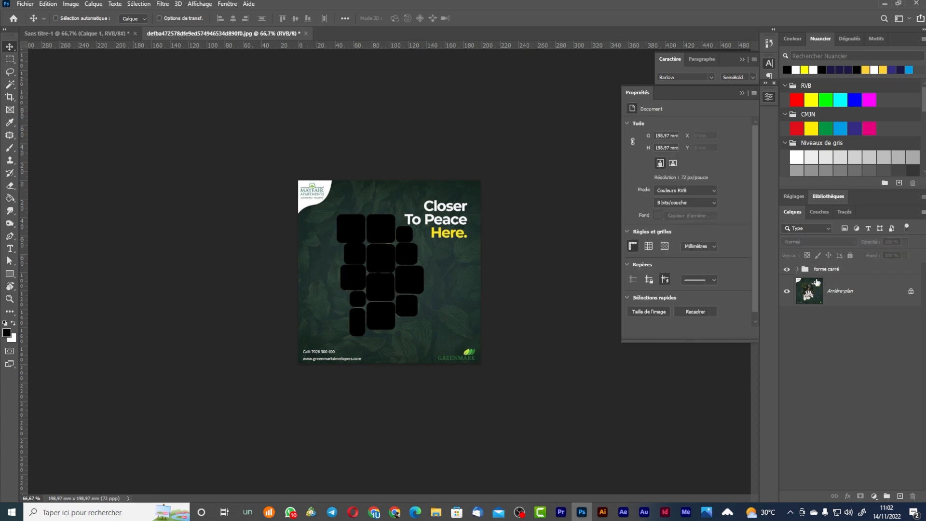
pyautogui.click(846, 268)
# Drag the forme carré group into Sans titre-1 and enlarge it slightly over the flowers.
pyautogui.moveTo(390, 258); pyautogui.dragTo(187, 113)
pyautogui.moveTo(91, 37); pyautogui.dragTo(151, 83)
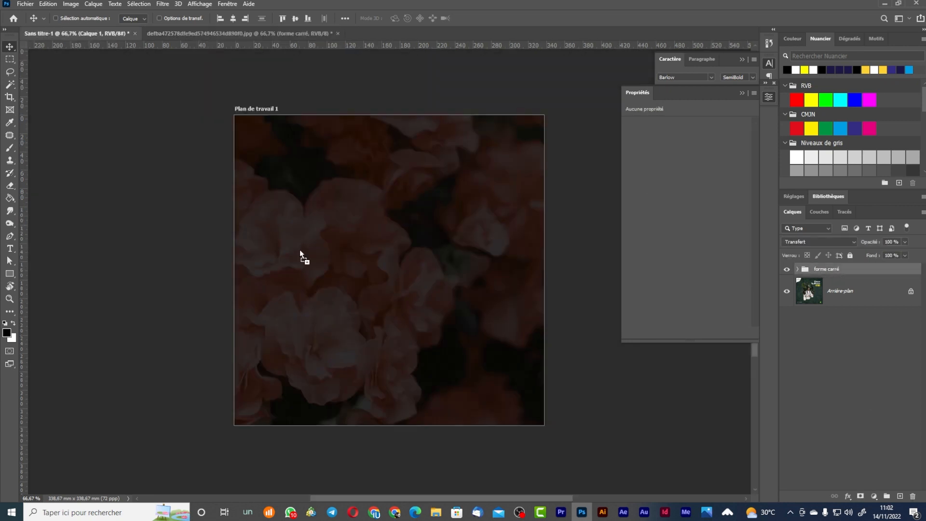
pyautogui.hotkey('ctrl', 't')
pyautogui.moveTo(341, 221); pyautogui.dragTo(300, 187)
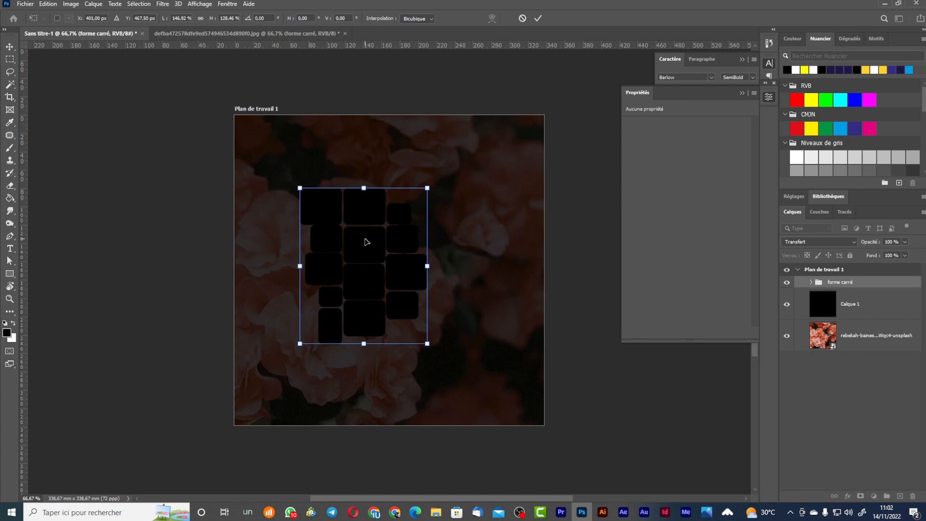
pyautogui.hotkey('ctrl', 'z')
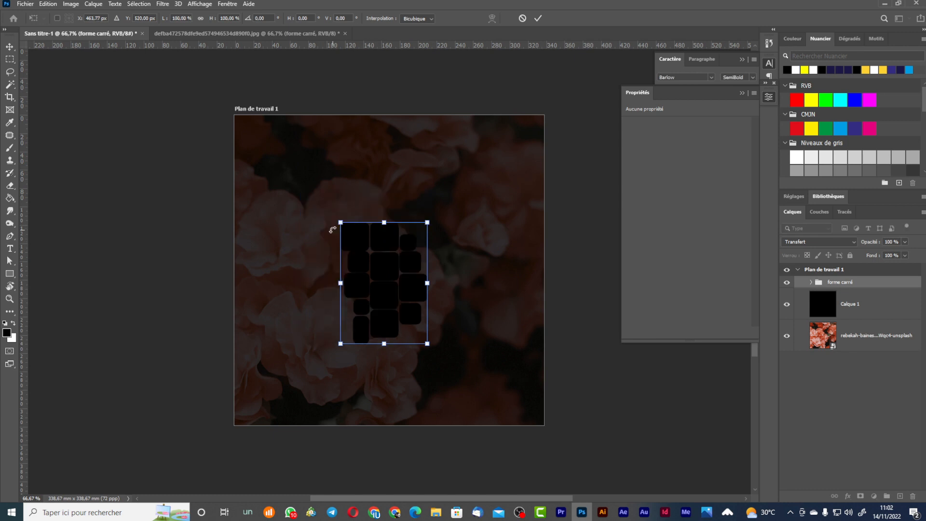
pyautogui.moveTo(344, 222); pyautogui.dragTo(332, 207)
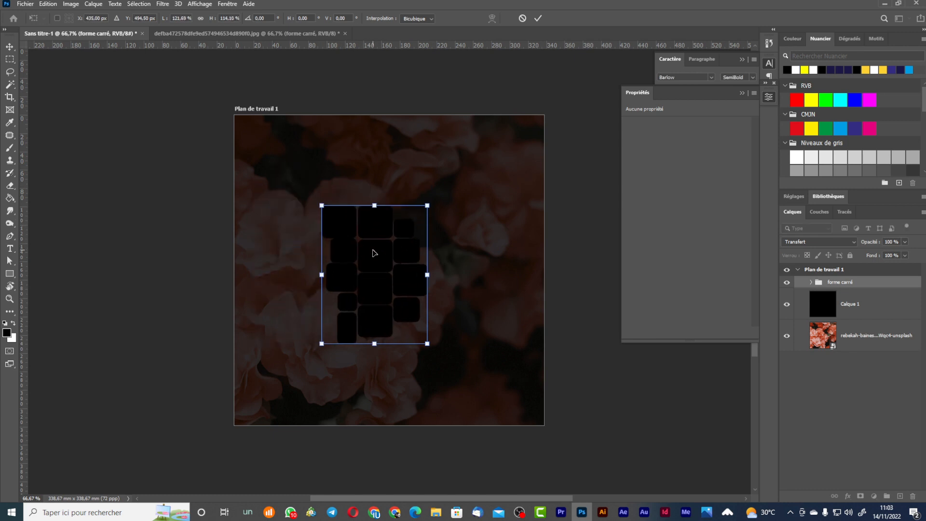
pyautogui.hotkey('ctrl', 'z')
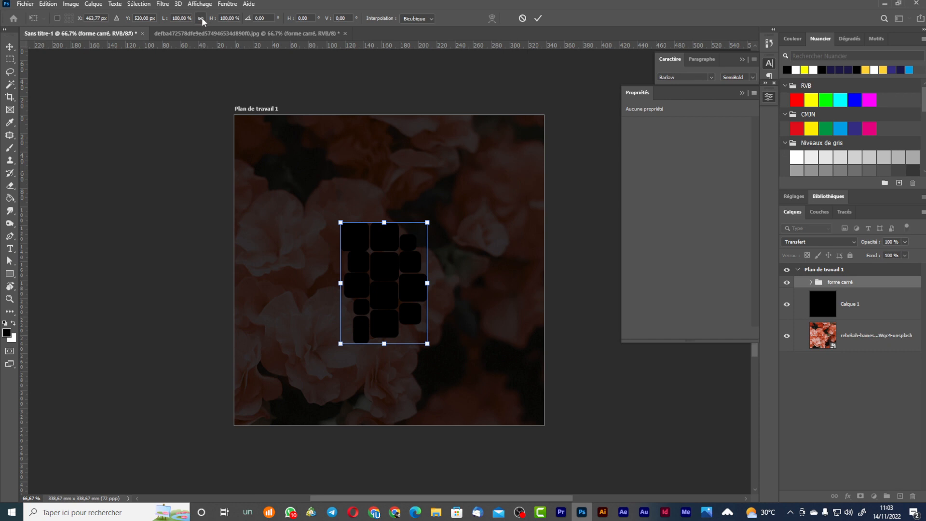
pyautogui.moveTo(336, 221); pyautogui.dragTo(294, 166)
# Place the huha-inc portrait from the IMAGES folder and clip it to forme carré.
pyautogui.click(435, 511)
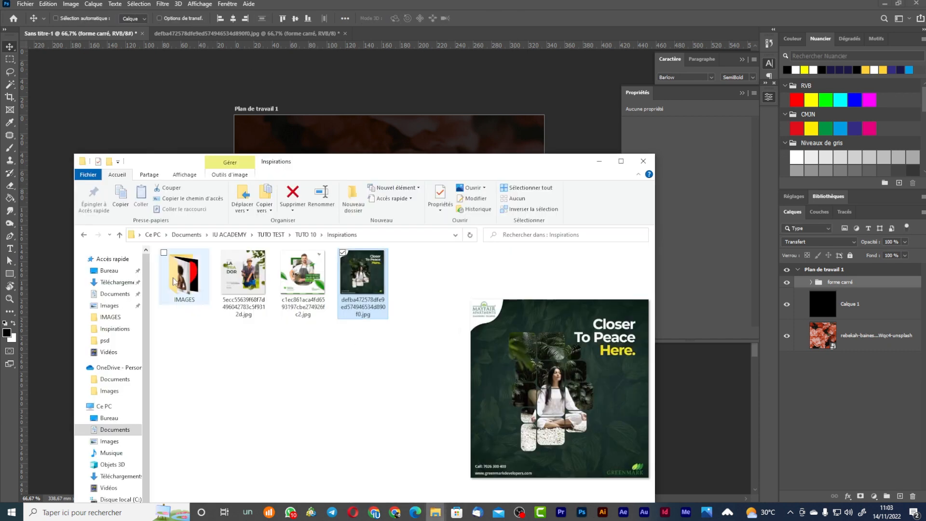
pyautogui.doubleClick(184, 276)
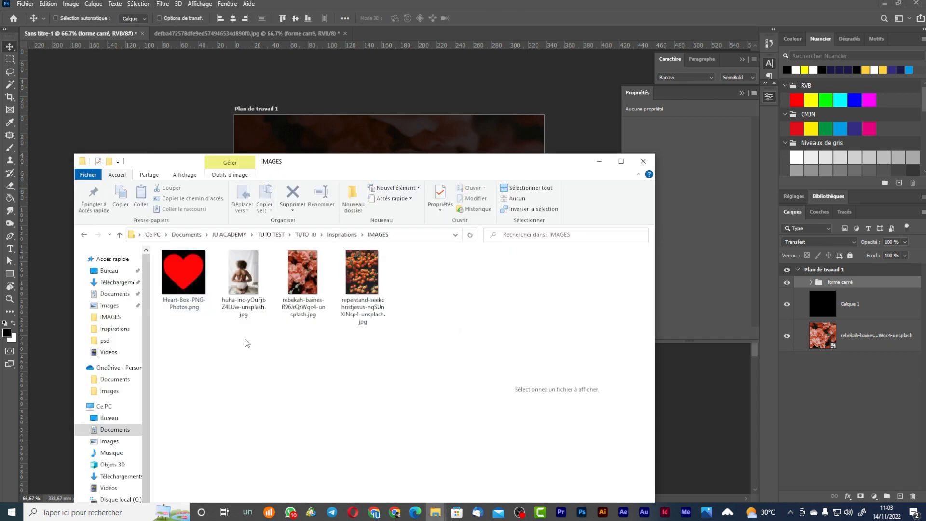
pyautogui.moveTo(244, 273); pyautogui.dragTo(384, 253)
pyautogui.press('alt')
pyautogui.press('Return')
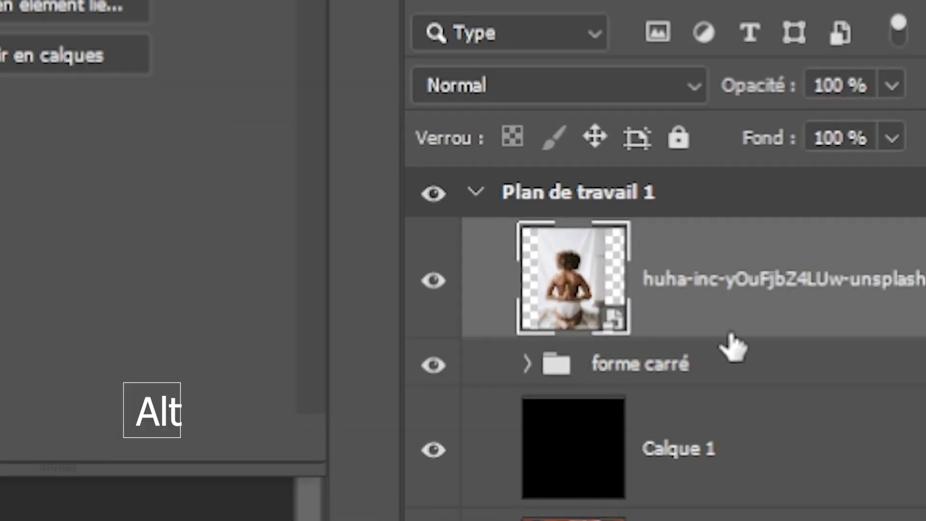
pyautogui.keyDown('alt'); pyautogui.click(688, 333); pyautogui.keyUp('alt')
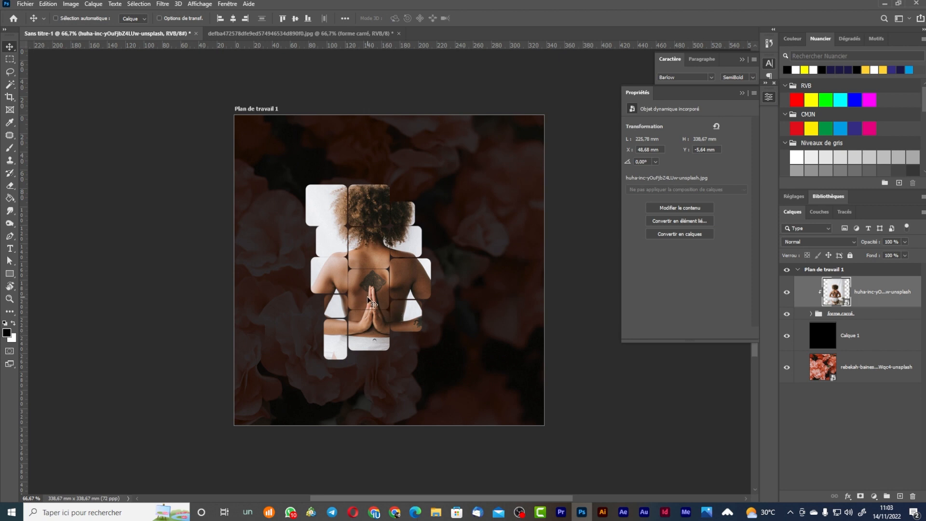
# Scale down the portrait and centre the woman within the tiles.
pyautogui.press('ctrl')
pyautogui.hotkey('ctrl', 't')
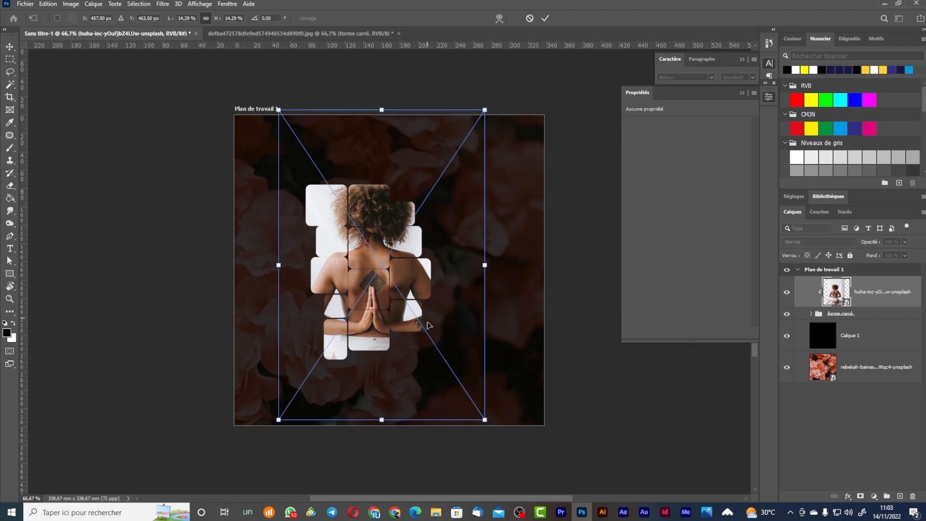
pyautogui.moveTo(483, 417); pyautogui.dragTo(461, 384)
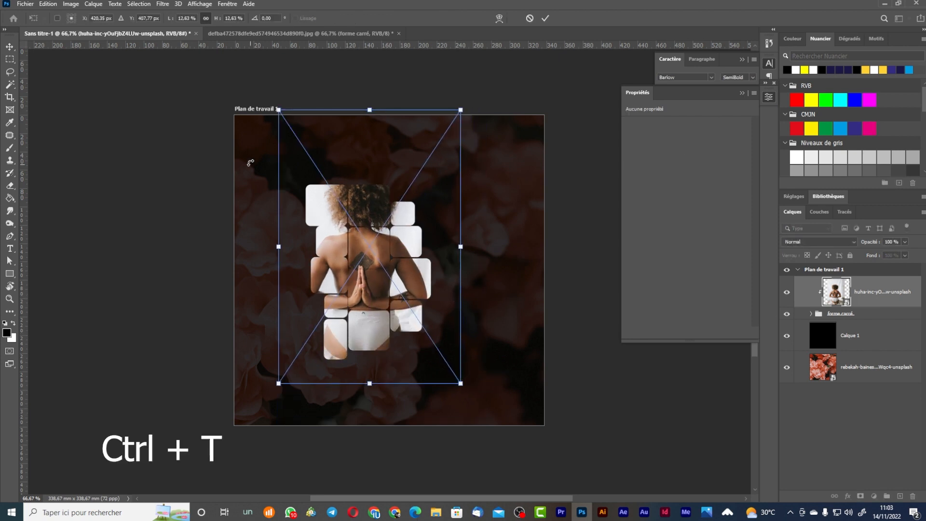
pyautogui.moveTo(278, 110); pyautogui.dragTo(305, 150)
pyautogui.moveTo(397, 188); pyautogui.dragTo(384, 189)
pyautogui.moveTo(447, 151); pyautogui.dragTo(438, 163)
pyautogui.moveTo(383, 212); pyautogui.dragTo(394, 212)
pyautogui.press('Return')
# Start a headline text layer at the artboard's upper right in Barlow SemiBold.
pyautogui.press('t')
pyautogui.click(458, 189)
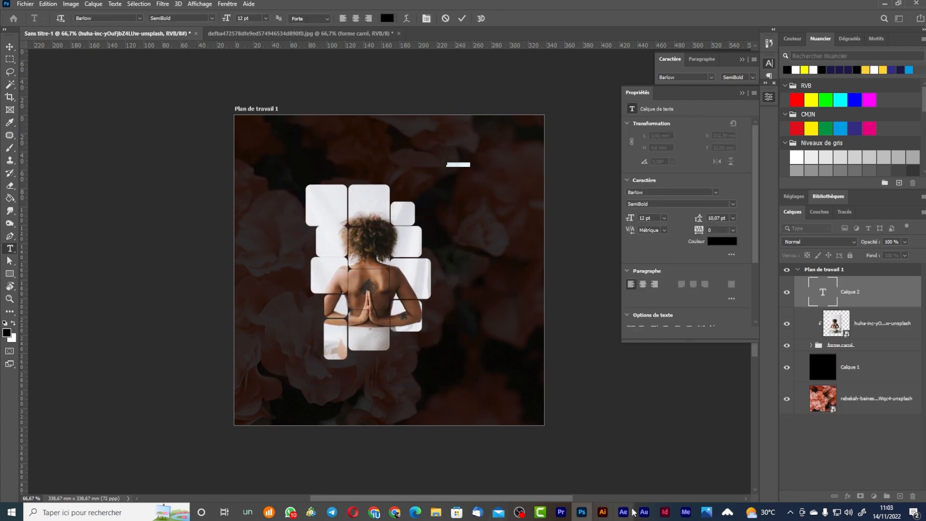
pyautogui.click(725, 514)
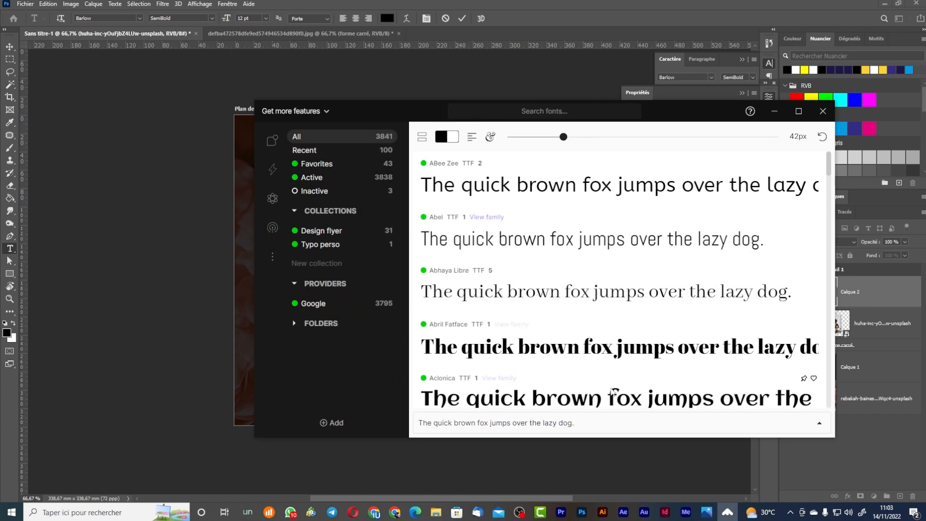
pyautogui.click(162, 219)
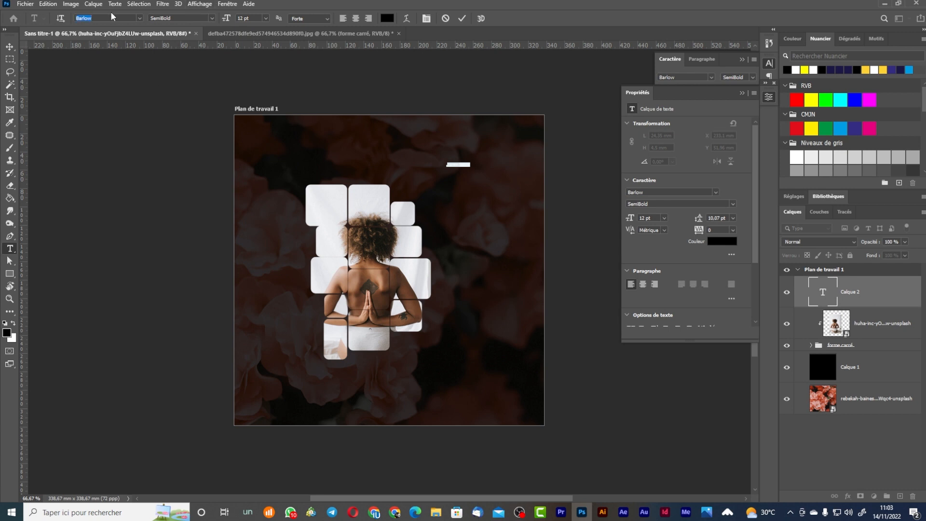
pyautogui.click(140, 18)
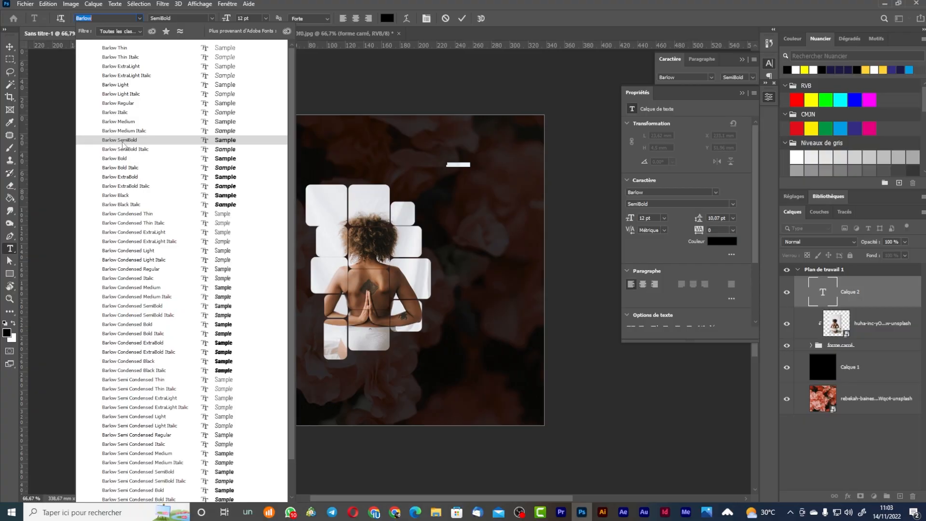
pyautogui.click(123, 143)
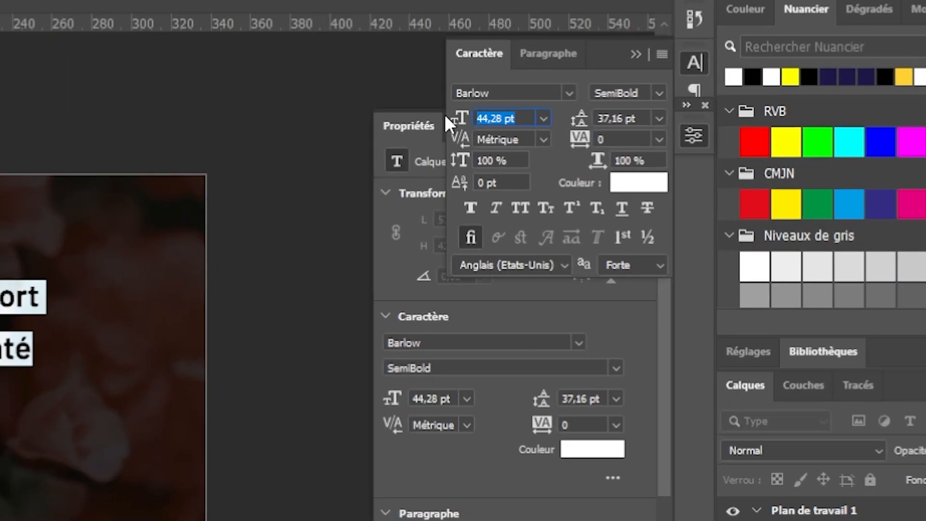
# Set the headline size to 60 pt and the leading to 50.
pyautogui.write('60')
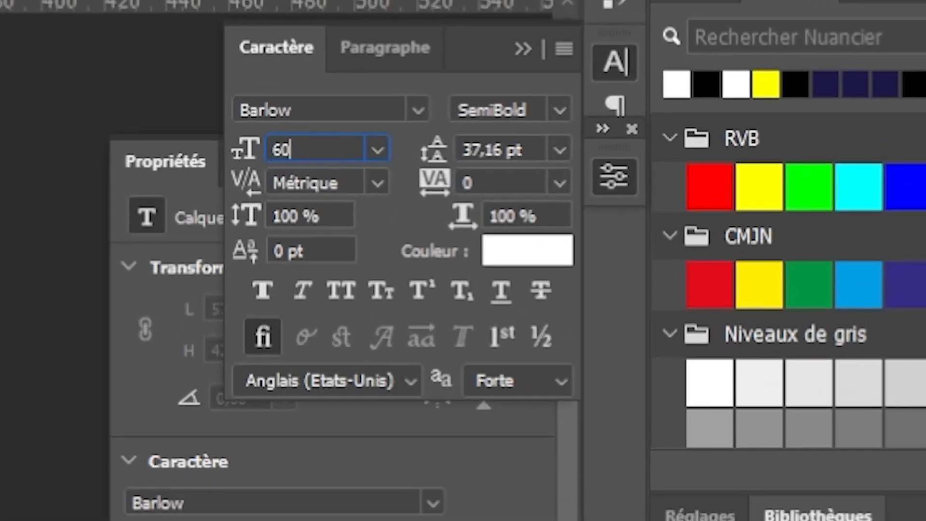
pyautogui.press('Tab')
pyautogui.write('50')
pyautogui.press('Return')
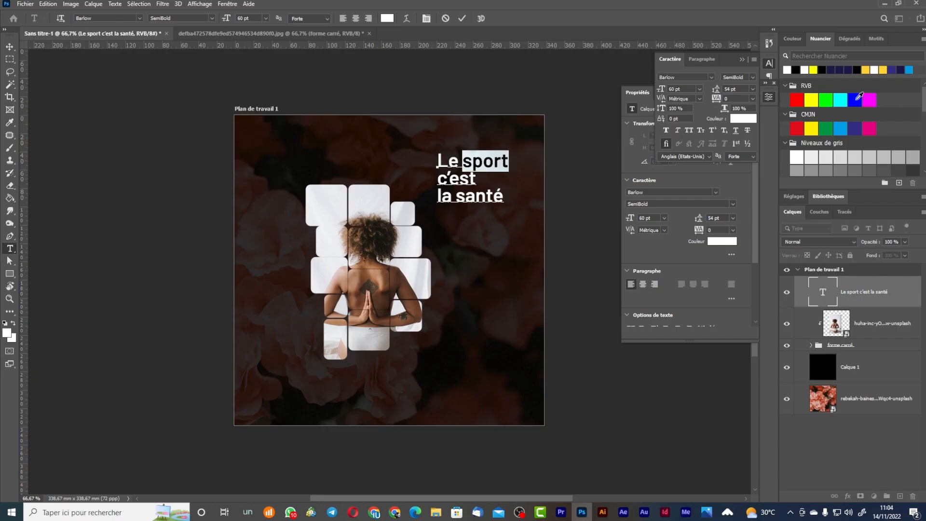
# Colour 'santé' yellow, nudge the headline into place, and type the contact e-mail line.
pyautogui.doubleClick(458, 201)
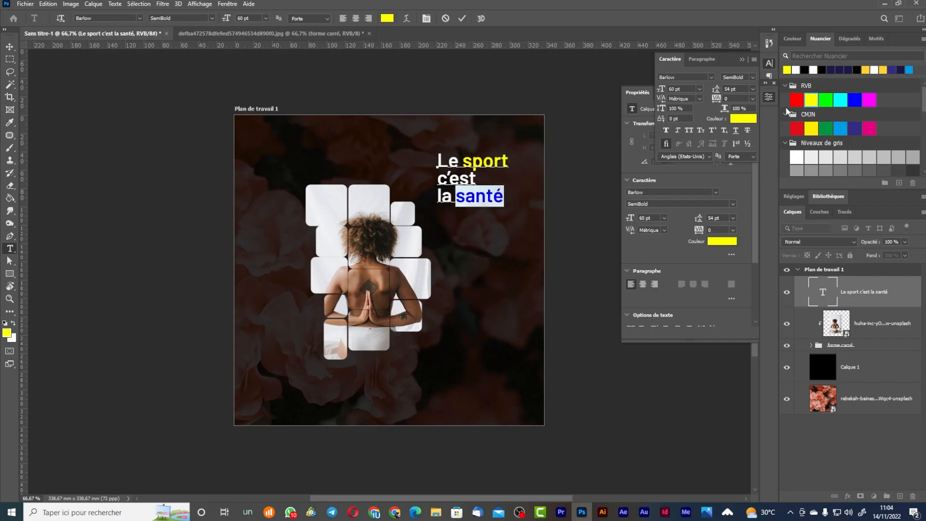
pyautogui.click(8, 47)
pyautogui.moveTo(493, 203); pyautogui.dragTo(487, 198)
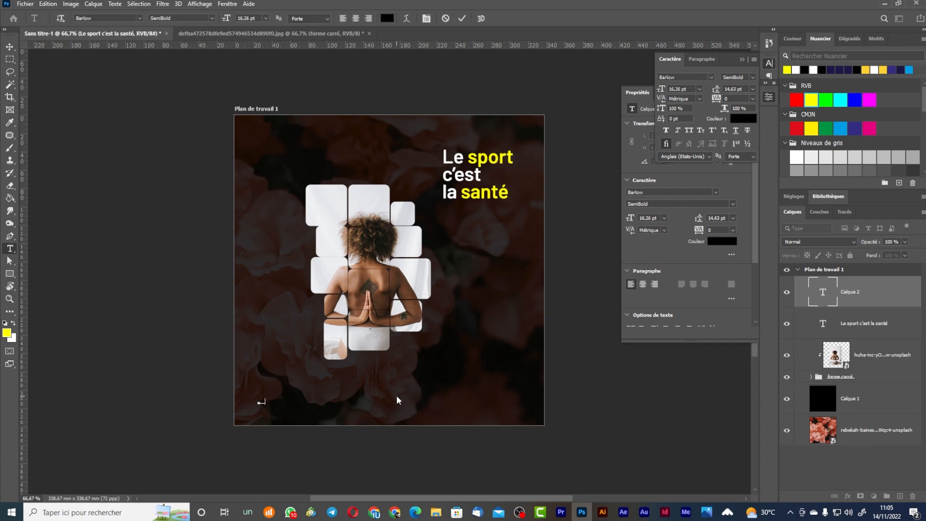
pyautogui.write('...')
pyautogui.press('Return')
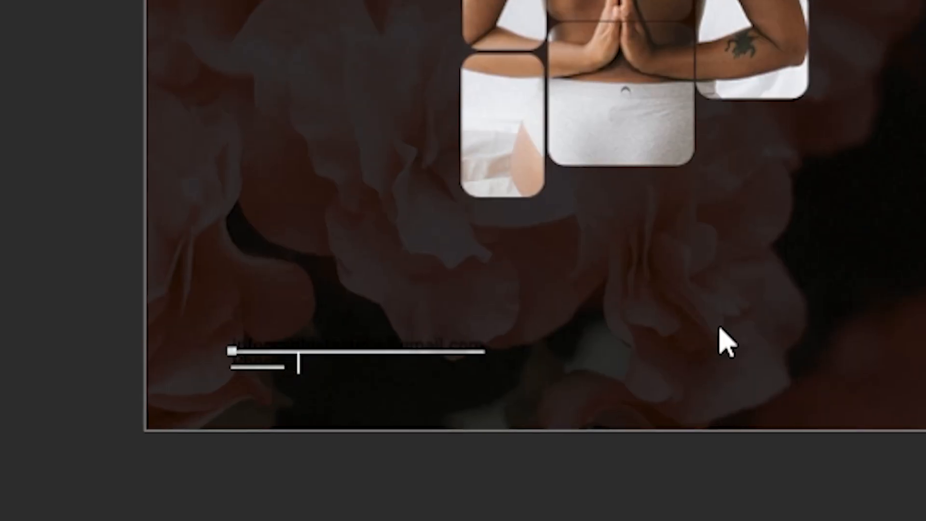
# Add the phone number line, make the contact text white, and enlarge it.
pyautogui.hotkey('ctrl', 'Return')
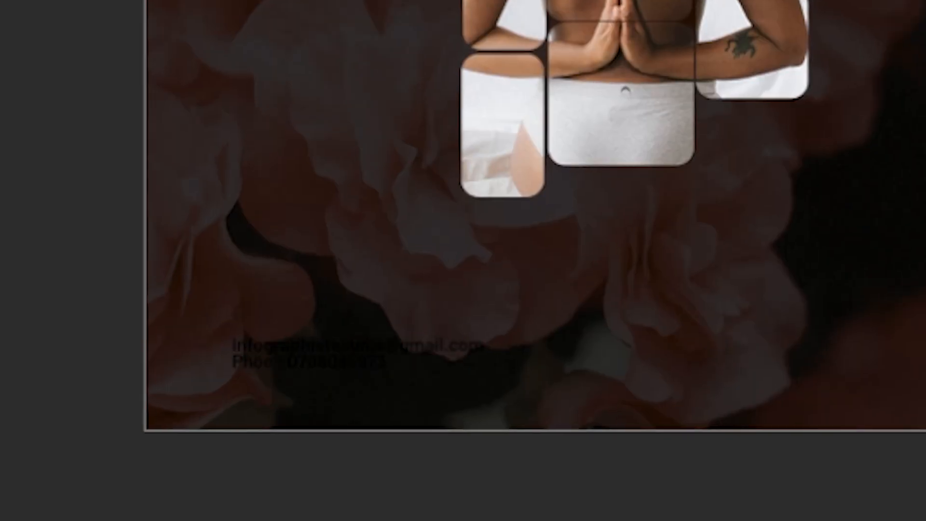
pyautogui.hotkey('alt', 'BackSpace')
pyautogui.hotkey('ctrl', 't')
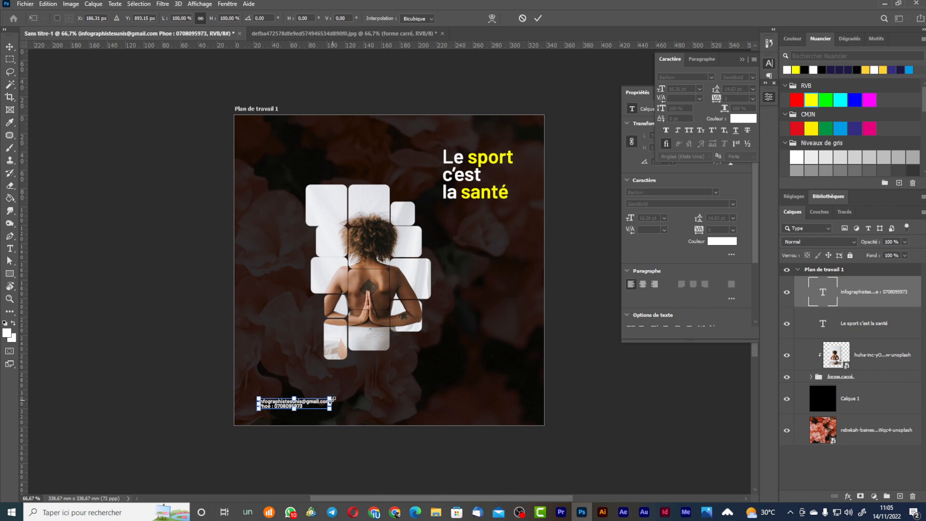
pyautogui.moveTo(334, 399); pyautogui.dragTo(354, 395)
pyautogui.press('Return')
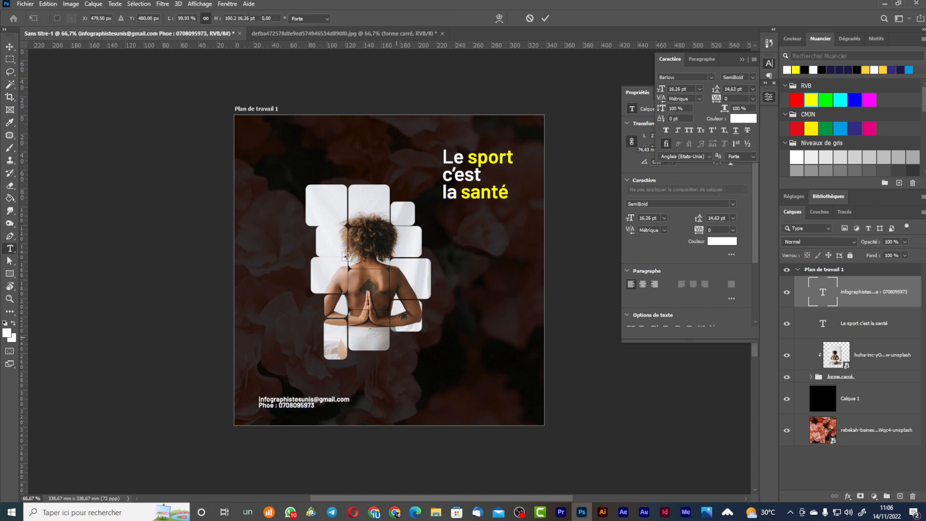
pyautogui.press('Return')
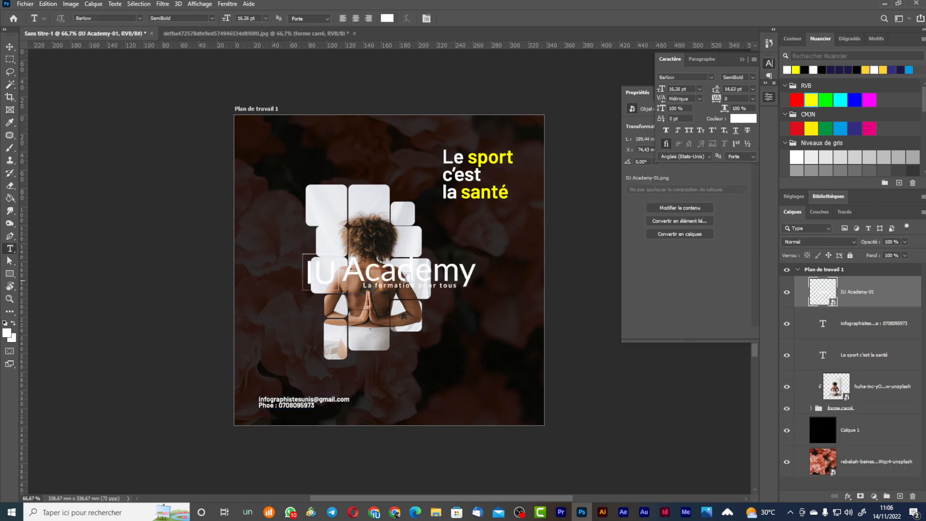
# Shrink the IU Academy logo bottom-right and place the heart PNG, rotated about 45°, top-left.
pyautogui.hotkey('ctrl', 't')
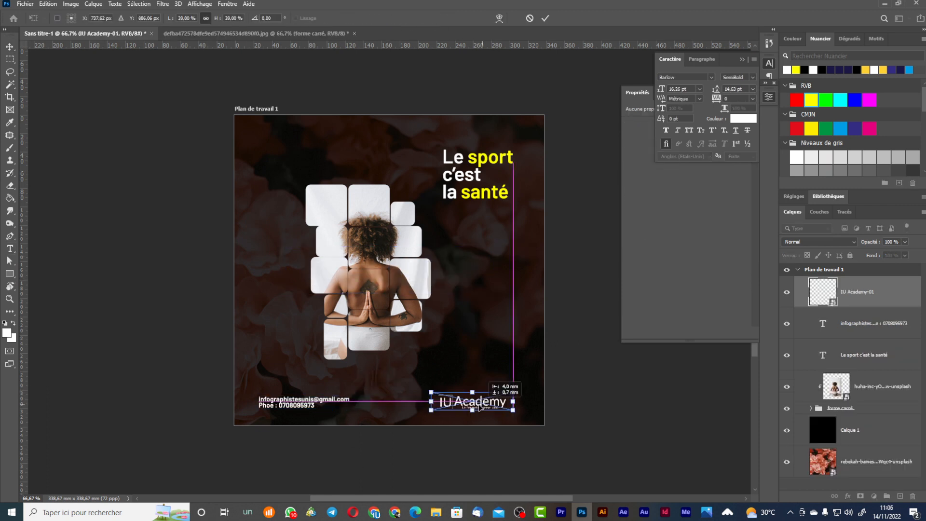
pyautogui.moveTo(483, 405); pyautogui.dragTo(481, 405)
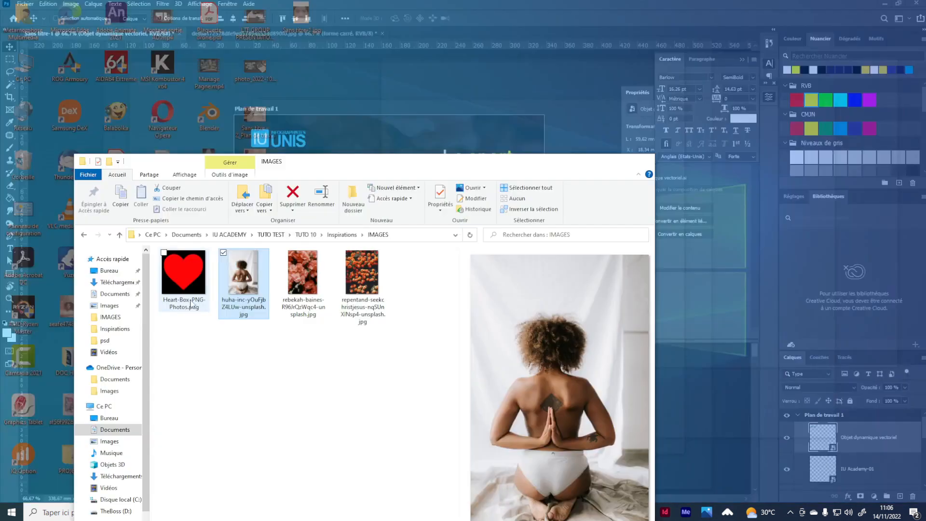
pyautogui.click(185, 270)
pyautogui.moveTo(155, 103); pyautogui.dragTo(157, 107)
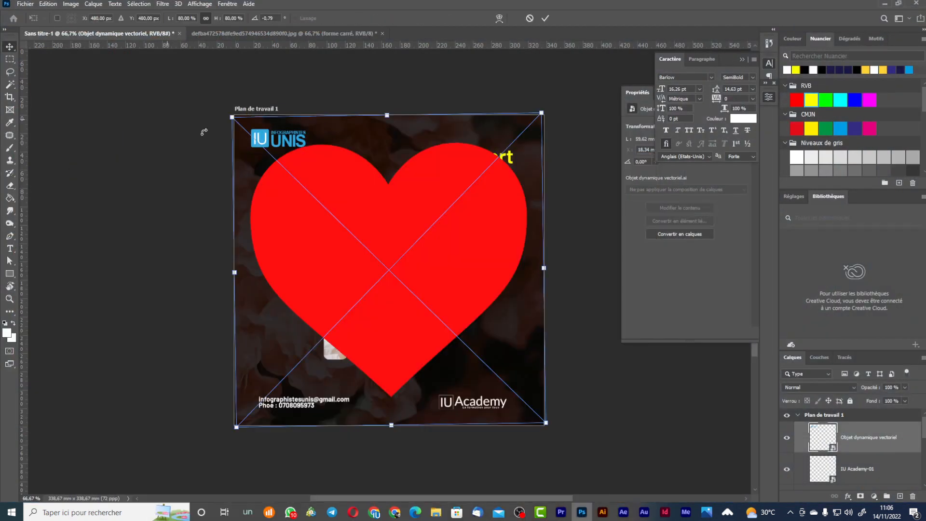
pyautogui.moveTo(467, 259); pyautogui.dragTo(320, 172)
pyautogui.moveTo(419, 298); pyautogui.dragTo(283, 465)
pyautogui.moveTo(305, 177); pyautogui.dragTo(272, 128)
pyautogui.moveTo(281, 129); pyautogui.dragTo(285, 149)
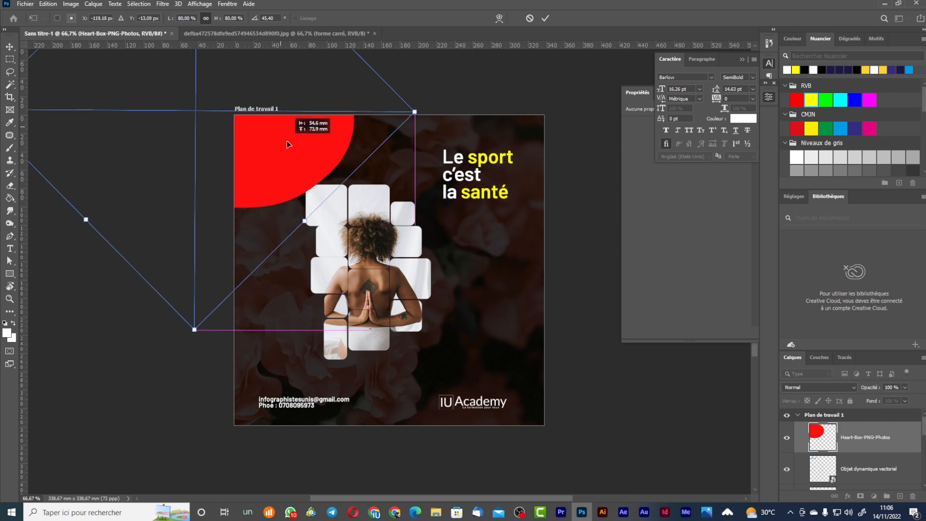
# Give the heart a white #ffffff Color Overlay and move the logo layer above it.
pyautogui.doubleClick(888, 157)
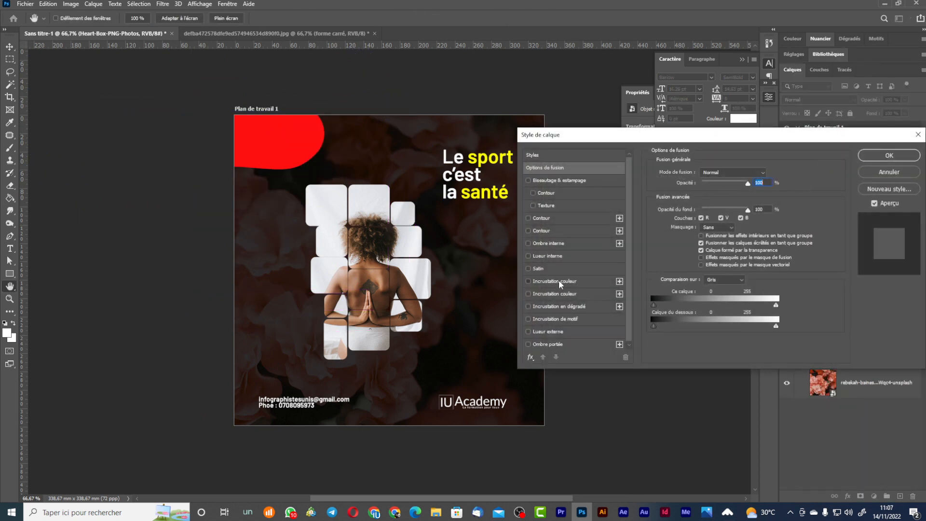
pyautogui.click(555, 282)
pyautogui.click(772, 174)
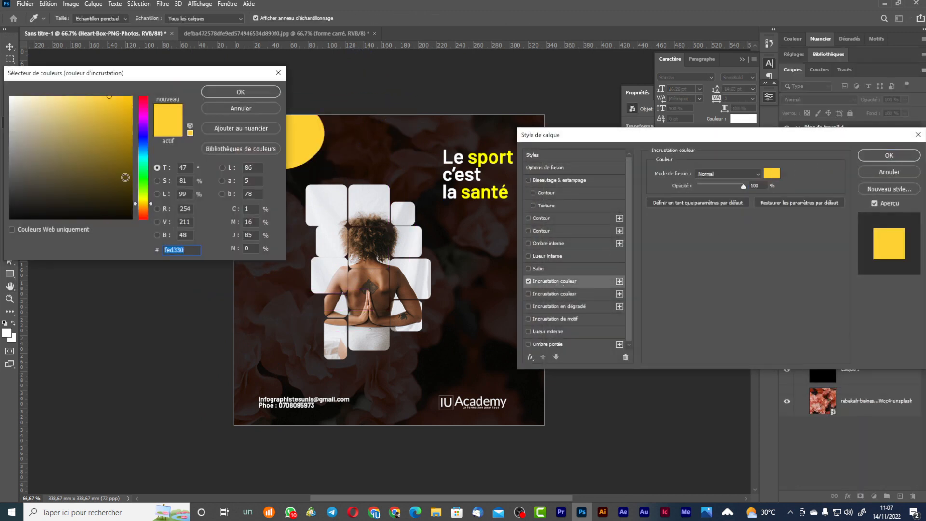
pyautogui.write('ffffff')
pyautogui.click(247, 91)
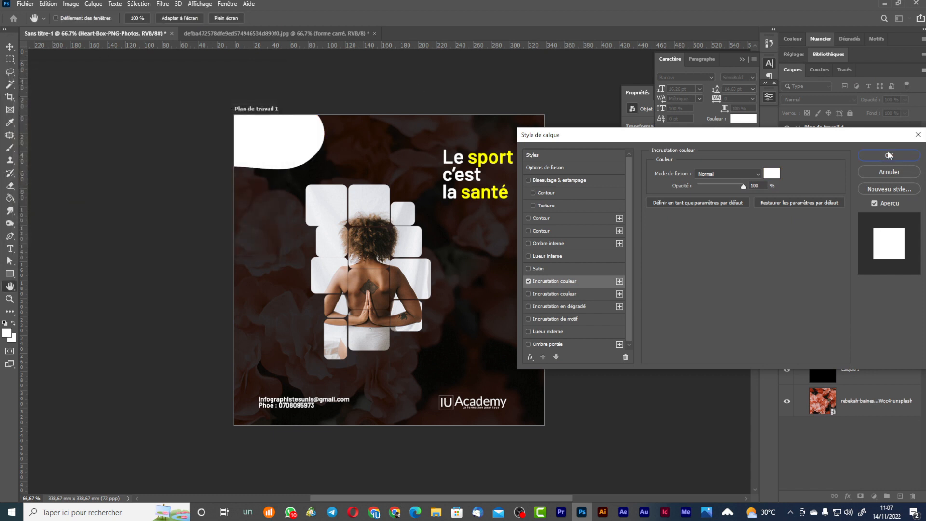
pyautogui.click(890, 156)
pyautogui.moveTo(889, 210); pyautogui.dragTo(881, 143)
# Shrink the white heart shape in the top-left corner.
pyautogui.click(865, 186)
pyautogui.hotkey('ctrl', 't')
pyautogui.moveTo(322, 176); pyautogui.dragTo(309, 159)
pyautogui.press('Return')
# Save the poster as Affiche avec formes arrondis 2.psd in the PSD folder.
pyautogui.hotkey('shift', 'ctrl', 's')
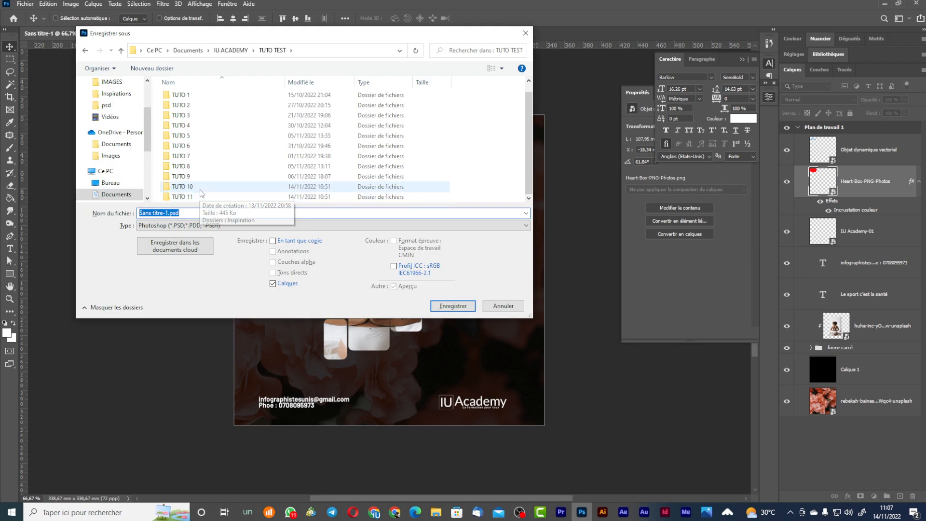
pyautogui.doubleClick(231, 133)
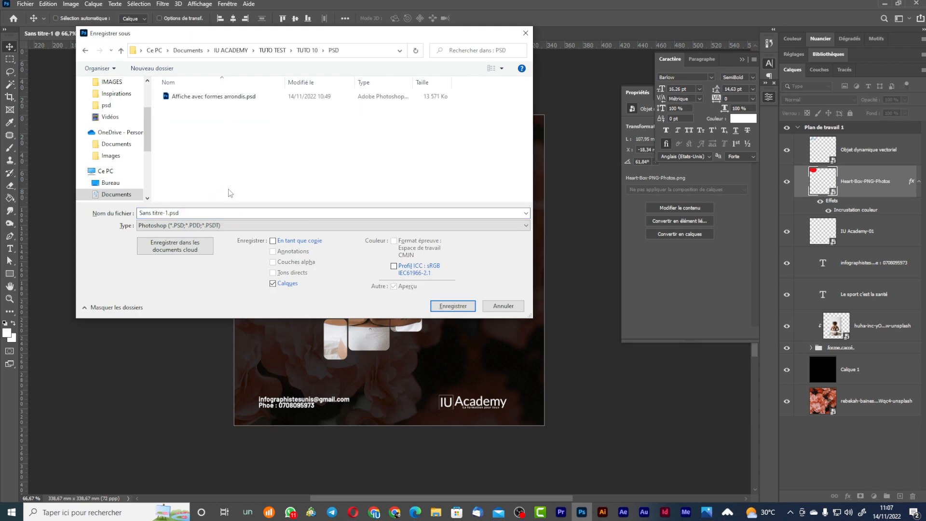
pyautogui.click(212, 98)
pyautogui.click(209, 212)
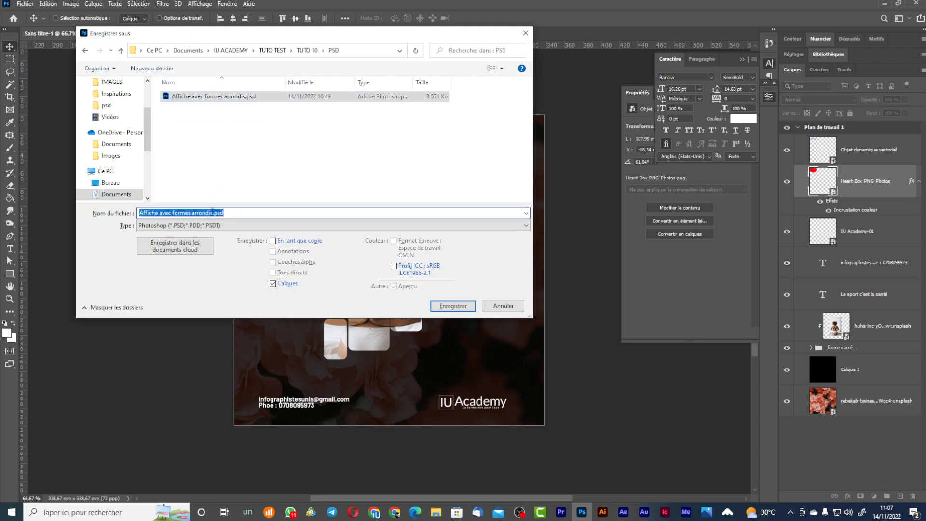
pyautogui.write('2')
pyautogui.press('Return')
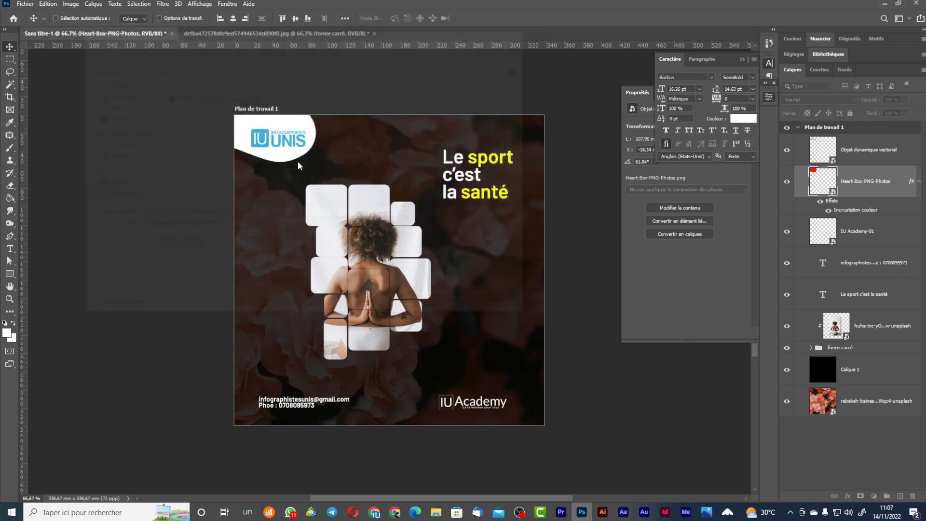
pyautogui.press('Return')
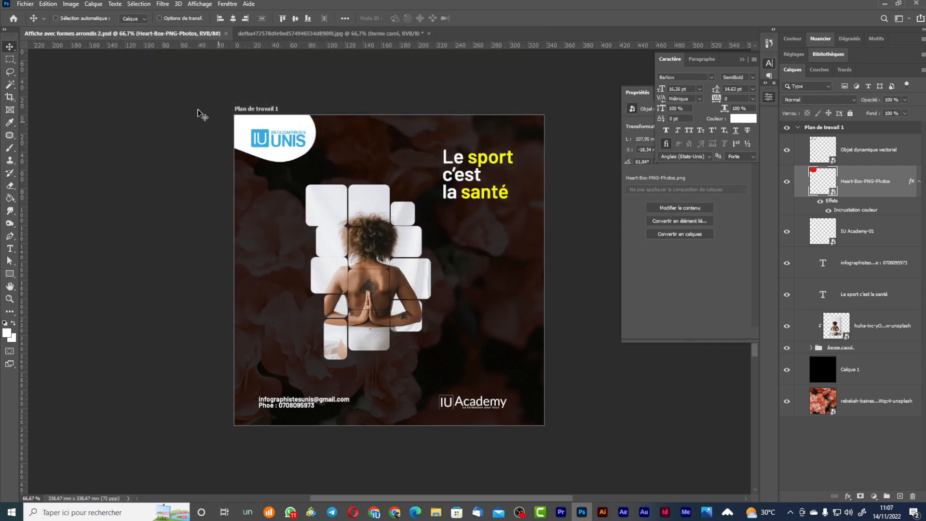
# Quick Export the poster as Plan de travail 1.png.
pyautogui.click(25, 4)
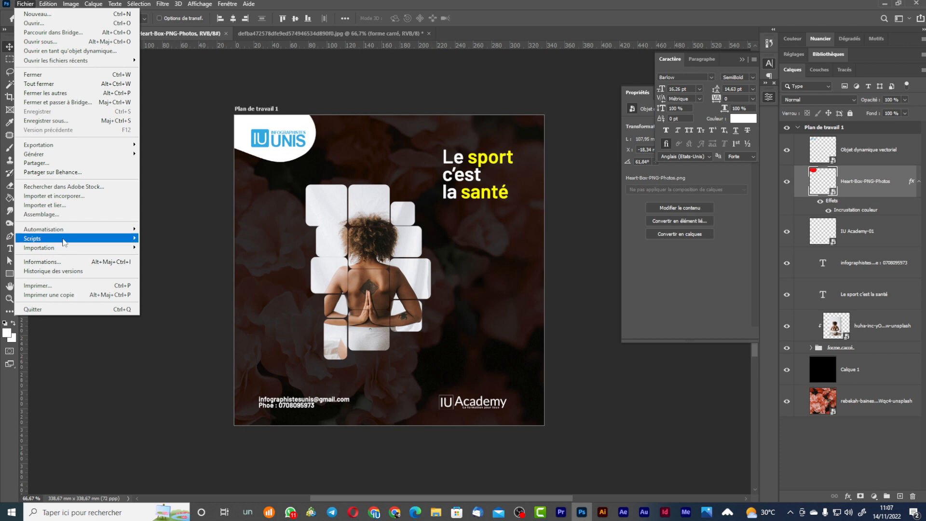
pyautogui.moveTo(77, 147)
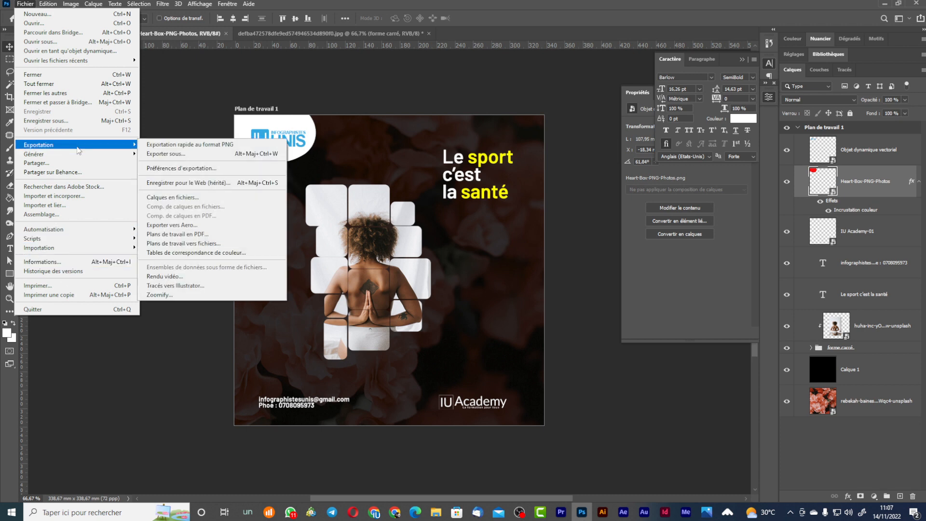
pyautogui.click(197, 148)
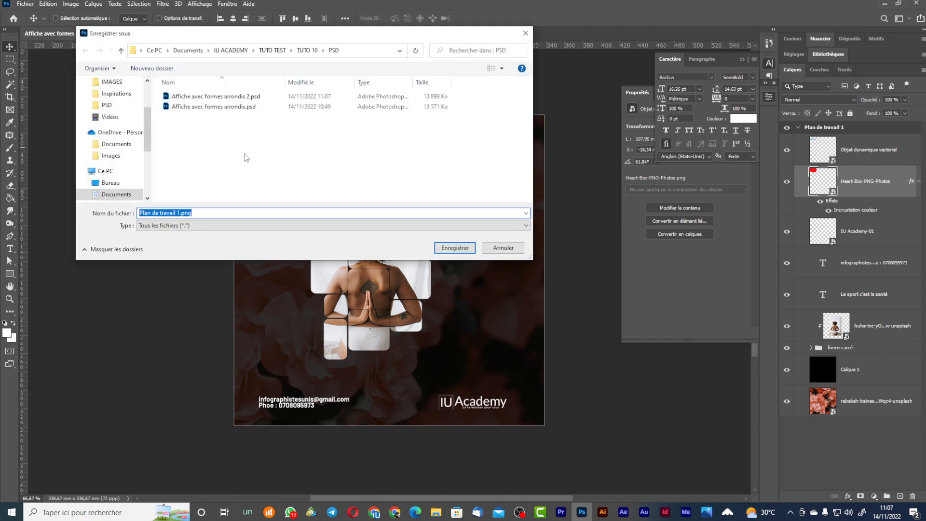
pyautogui.click(446, 248)
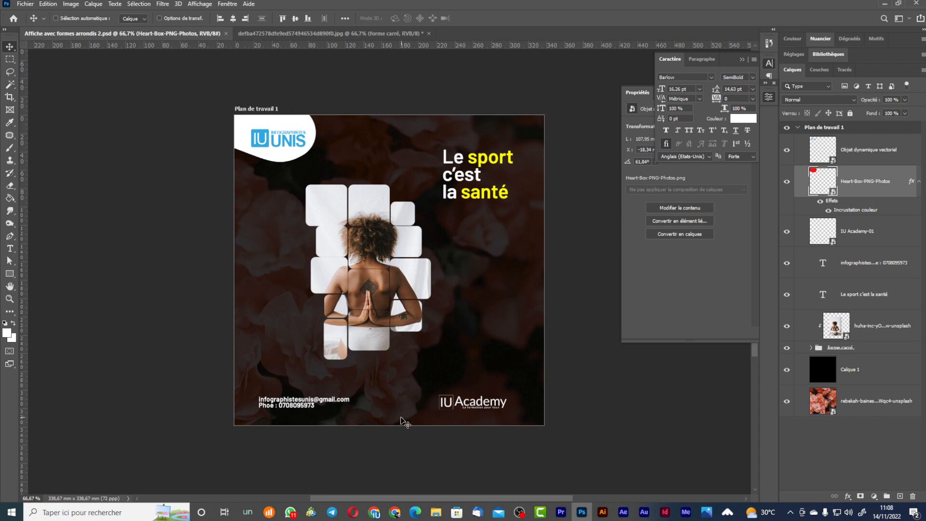
pyautogui.moveTo(439, 518)
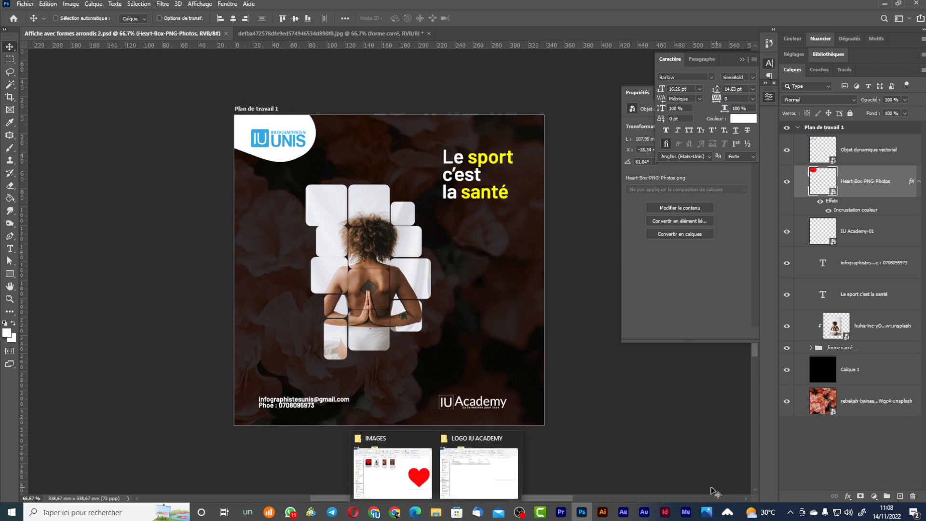